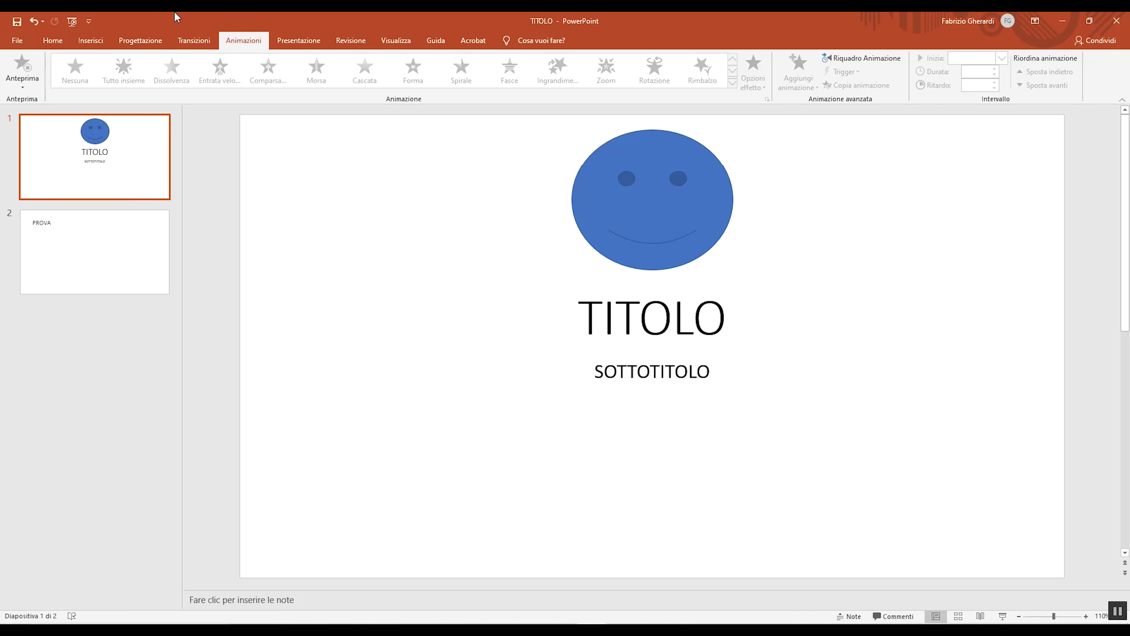
Click among the smiley, TITOLO and SOTTOTITOLO boxes, ending with the TITOLO title selected
{"action": "left_click", "coordinate": [388, 42]}
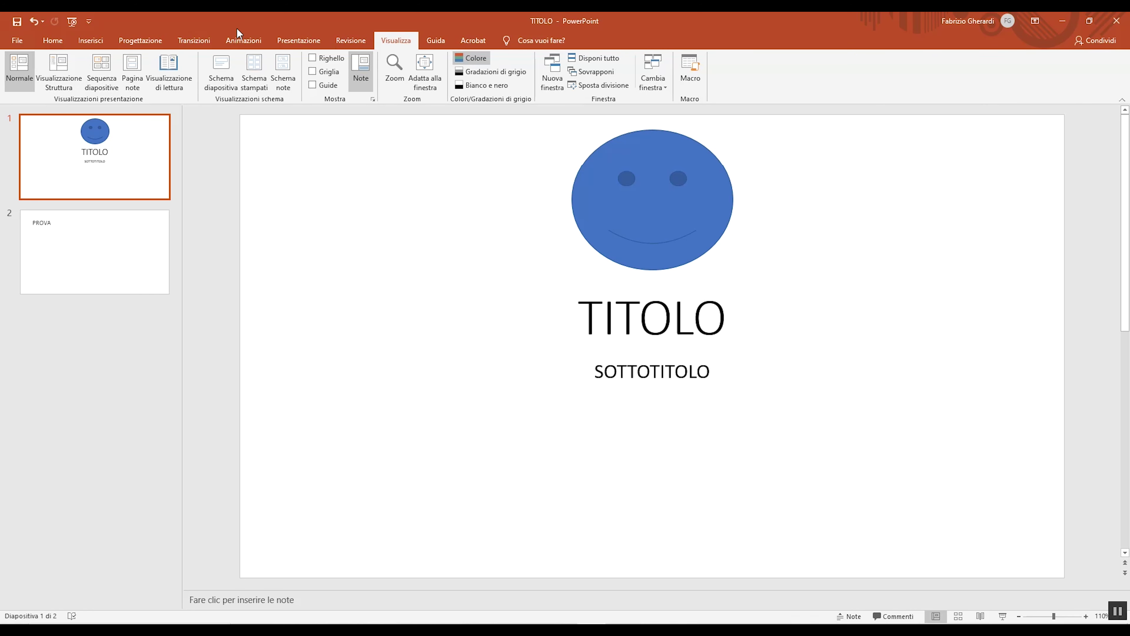
{"action": "left_click", "coordinate": [245, 42]}
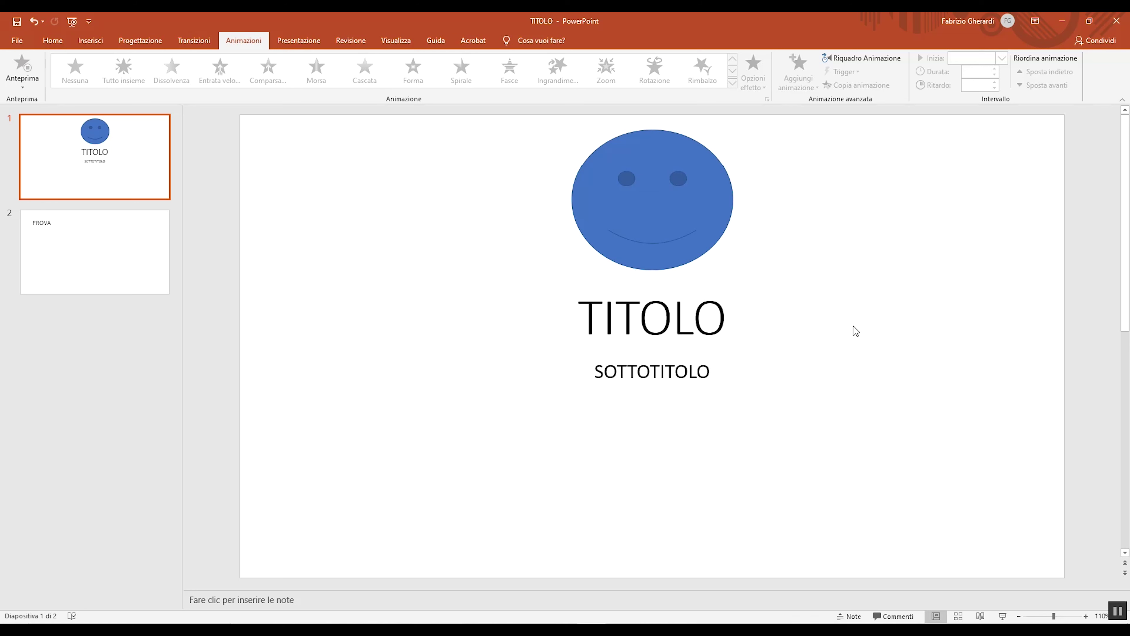
{"action": "left_click", "coordinate": [650, 207]}
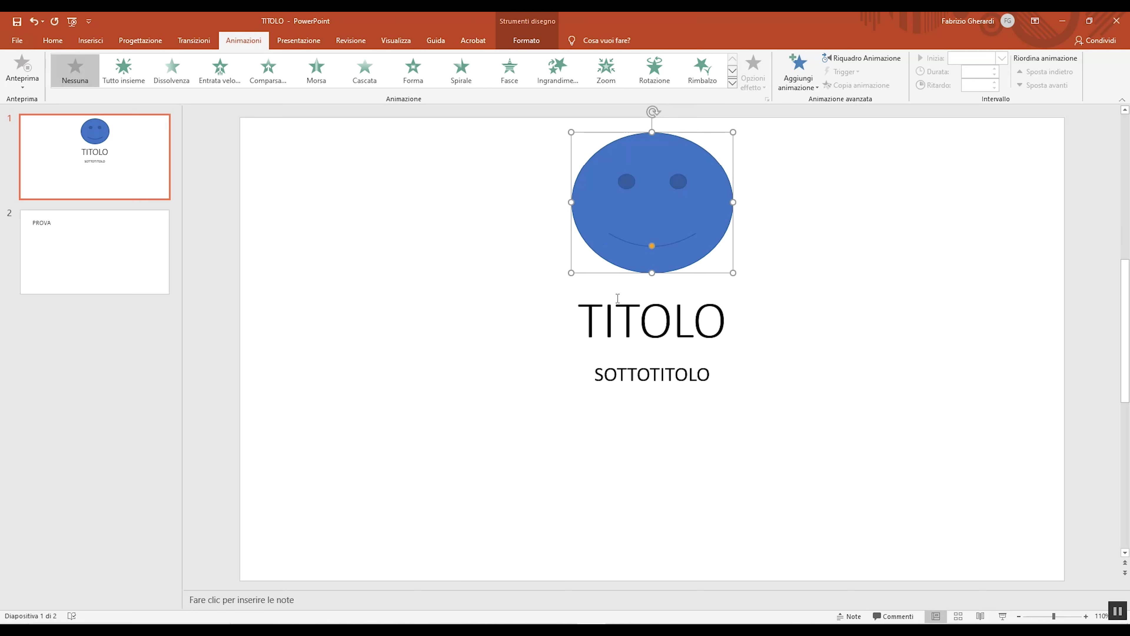
{"action": "left_click", "coordinate": [620, 335]}
{"action": "left_click", "coordinate": [615, 379]}
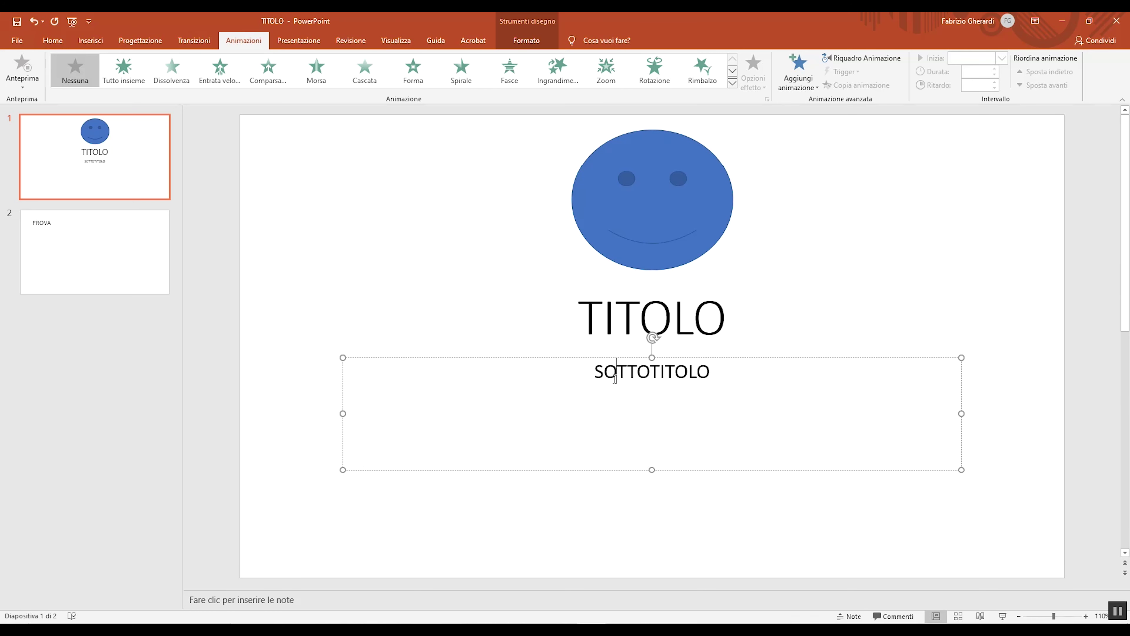
{"action": "left_click", "coordinate": [619, 320]}
{"action": "left_click", "coordinate": [703, 383]}
{"action": "left_click", "coordinate": [702, 322]}
{"action": "left_click", "coordinate": [702, 383]}
{"action": "left_click", "coordinate": [702, 322]}
{"action": "left_click", "coordinate": [702, 390]}
{"action": "left_click", "coordinate": [621, 190]}
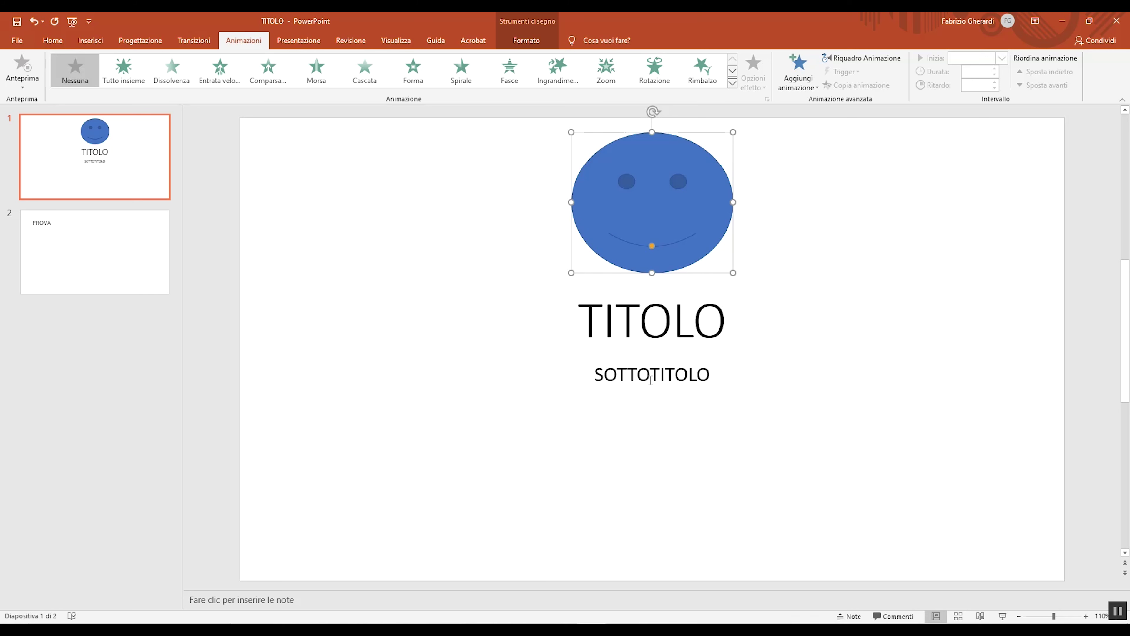
{"action": "left_click", "coordinate": [663, 497]}
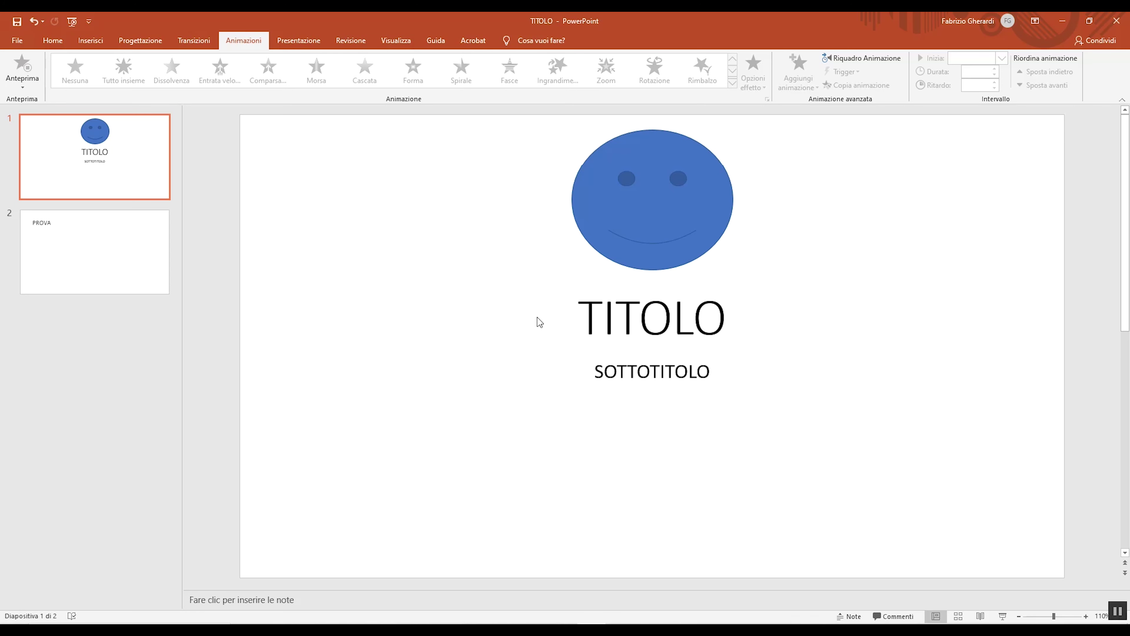
{"action": "left_click", "coordinate": [647, 195]}
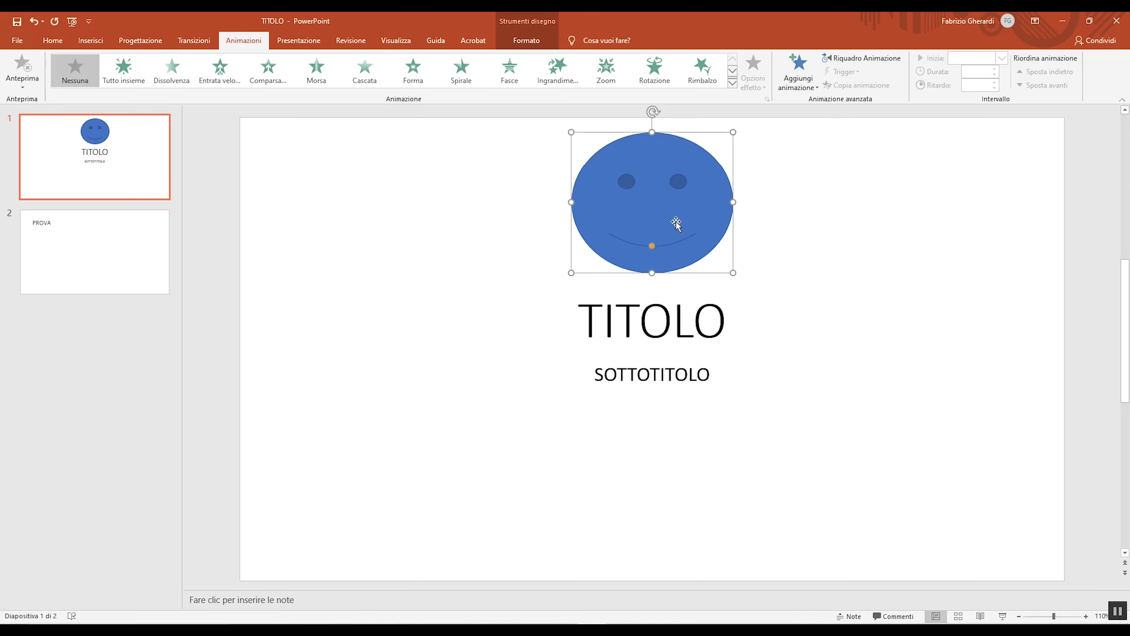
{"action": "left_click", "coordinate": [649, 317]}
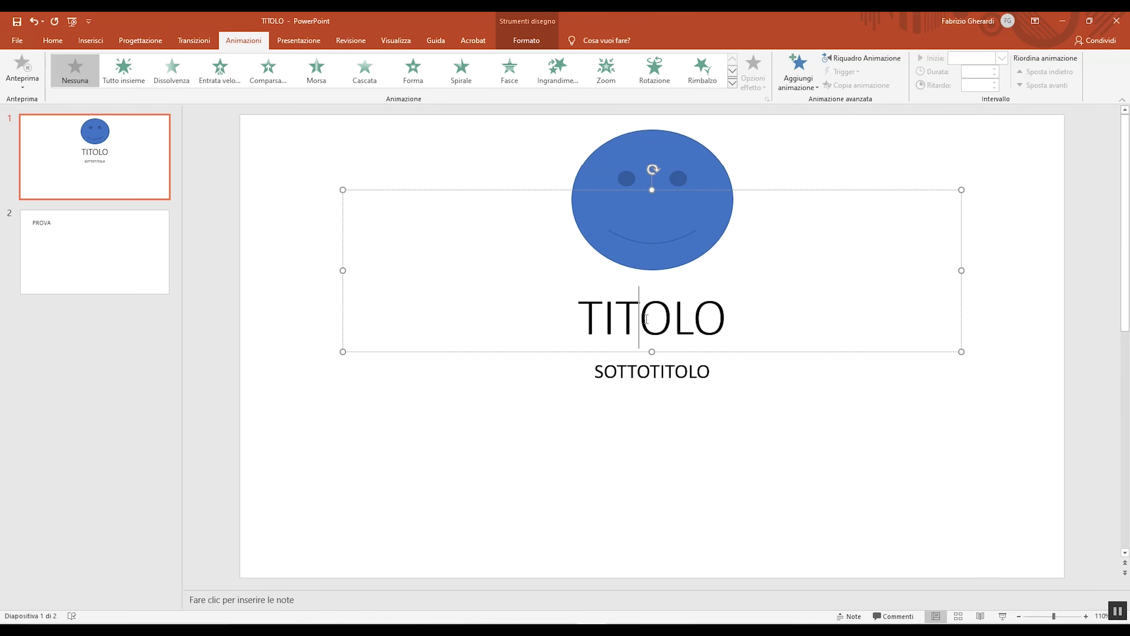
{"action": "left_click", "coordinate": [655, 376]}
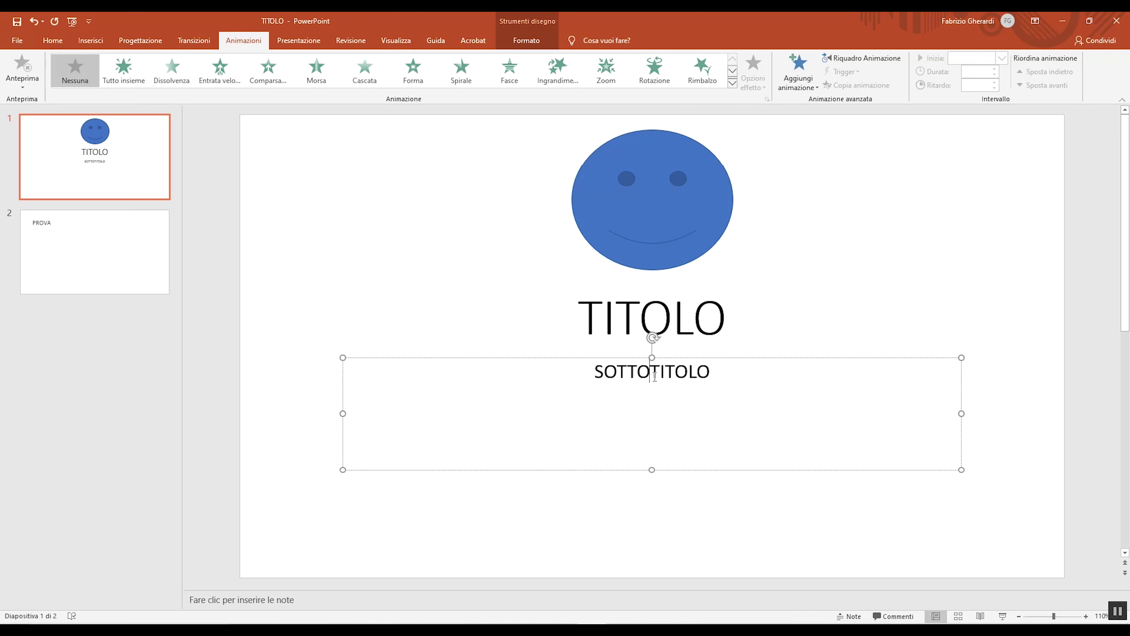
{"action": "left_click", "coordinate": [663, 178]}
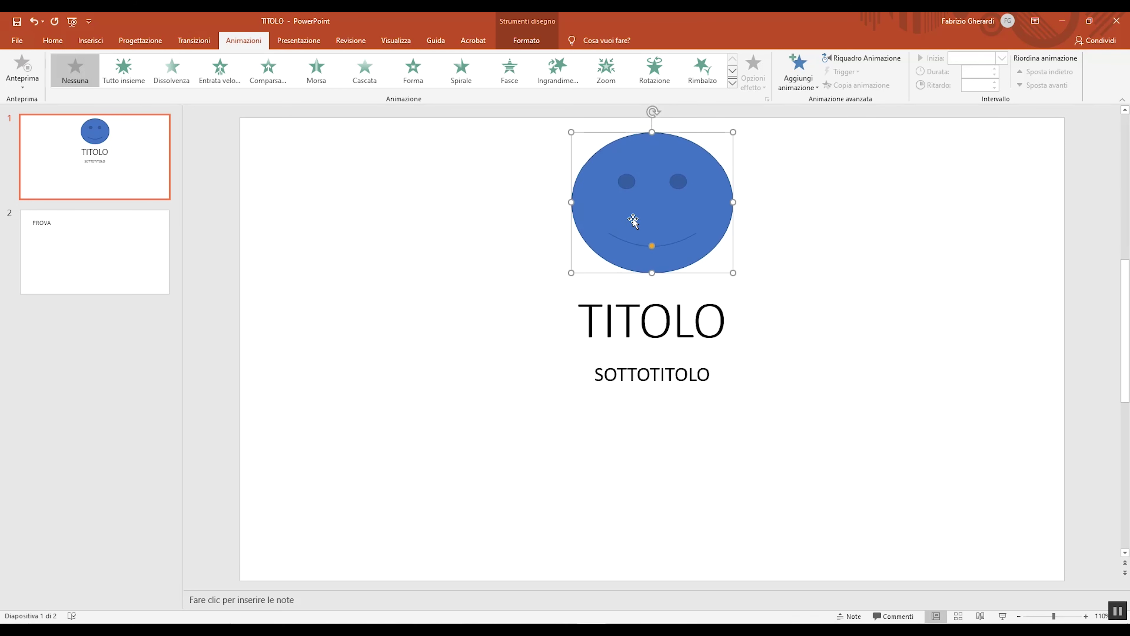
{"action": "left_click", "coordinate": [643, 318]}
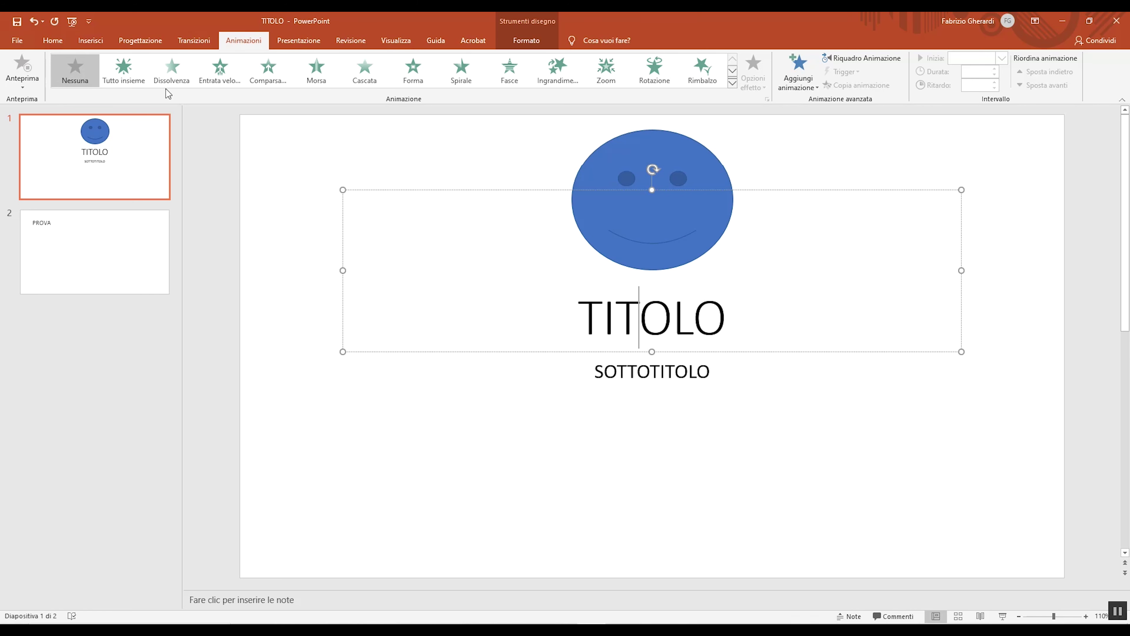
Preview entrance effects on the title, from Dissolvenza through Spirale, Fasce and Ingrandimento
{"action": "left_click", "coordinate": [180, 74]}
{"action": "left_click", "coordinate": [220, 73]}
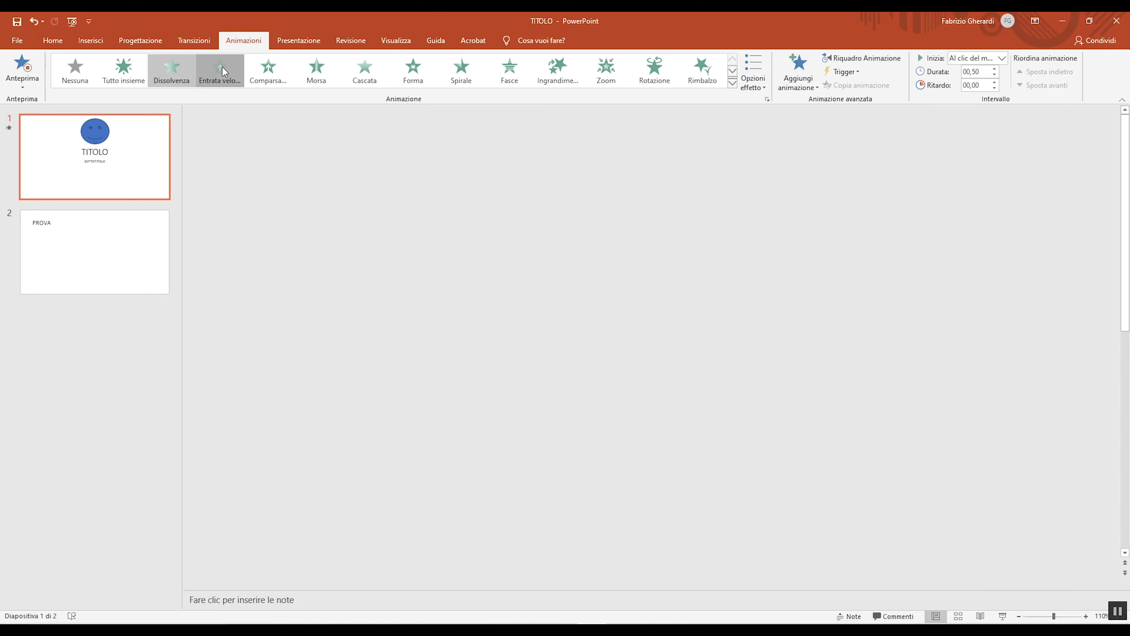
{"action": "left_click", "coordinate": [252, 75]}
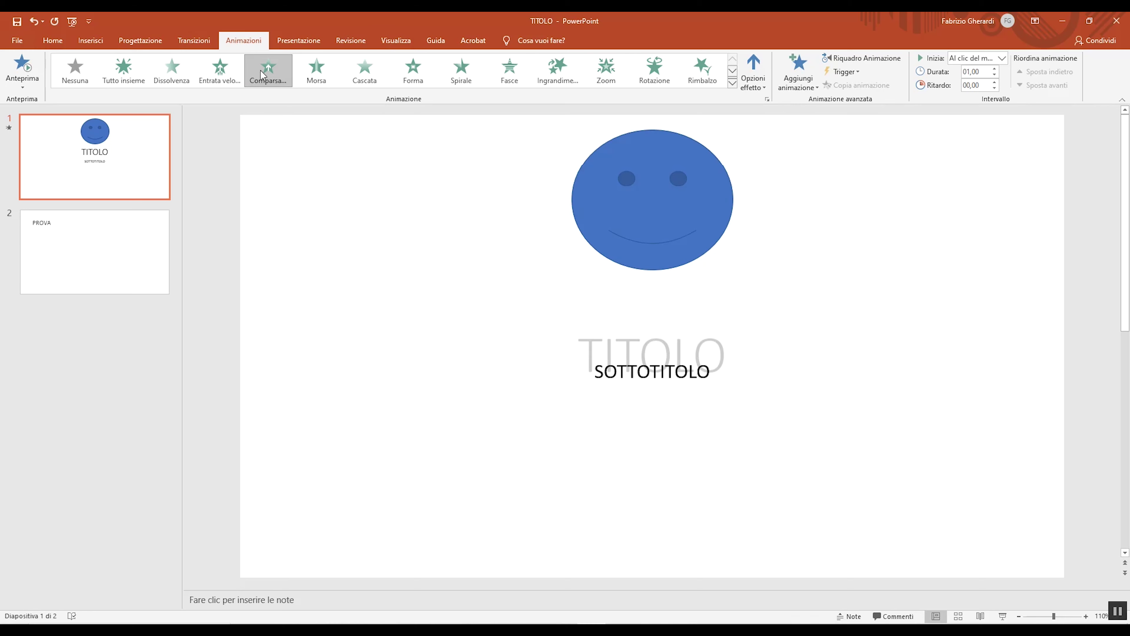
{"action": "left_click", "coordinate": [306, 70]}
{"action": "left_click", "coordinate": [363, 71]}
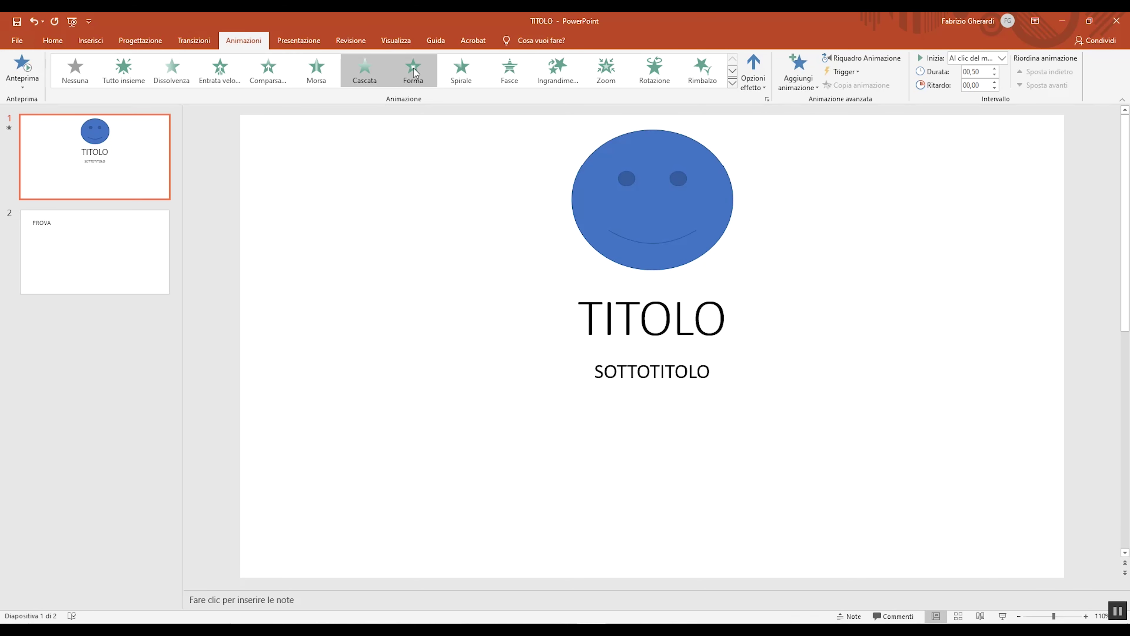
{"action": "left_click", "coordinate": [414, 68]}
{"action": "left_click", "coordinate": [462, 69]}
{"action": "left_click", "coordinate": [505, 70]}
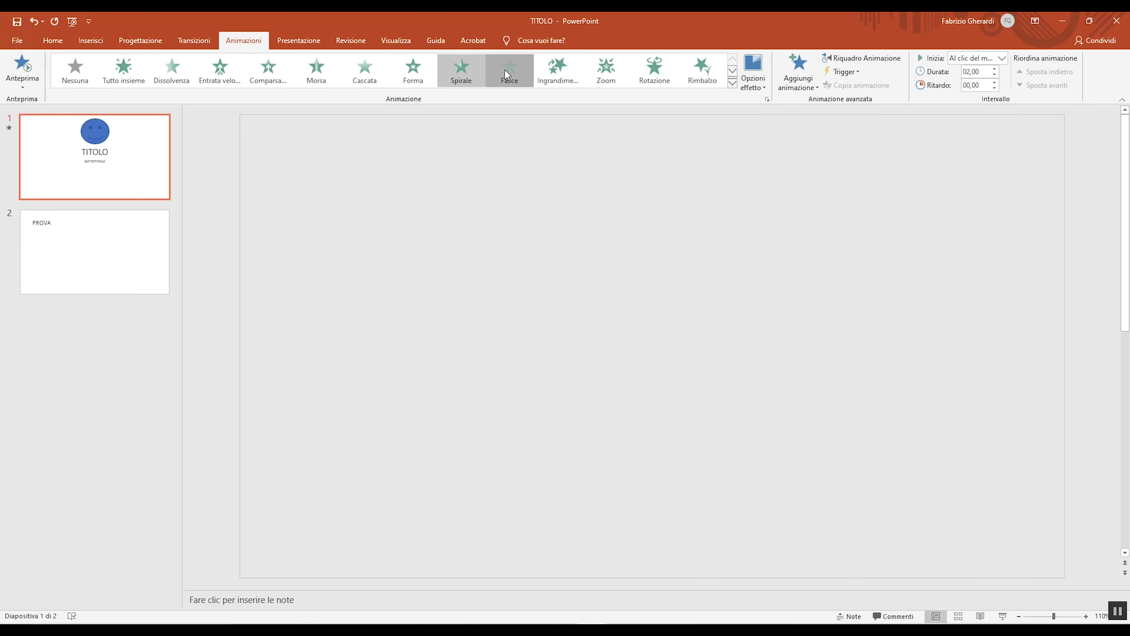
{"action": "left_click", "coordinate": [554, 71]}
Try several emphasis effects on TITOLO, then apply Rotazione as animation step 1
{"action": "scroll", "coordinate": [554, 71], "scroll_direction": "down", "scroll_amount": 1}
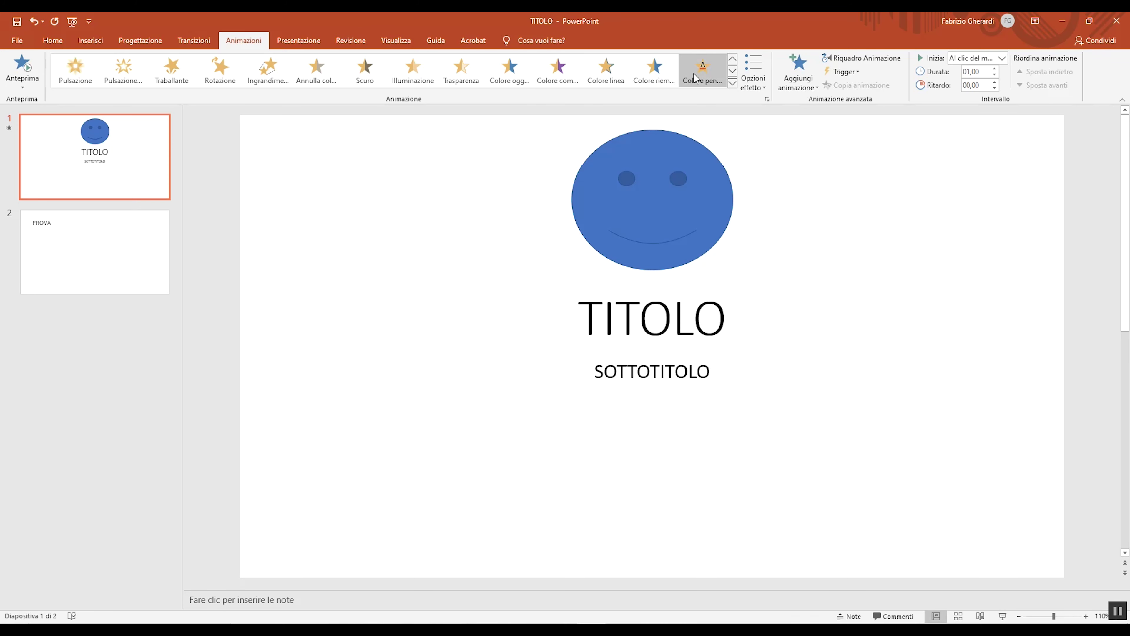
{"action": "left_click", "coordinate": [652, 71]}
{"action": "left_click", "coordinate": [609, 70]}
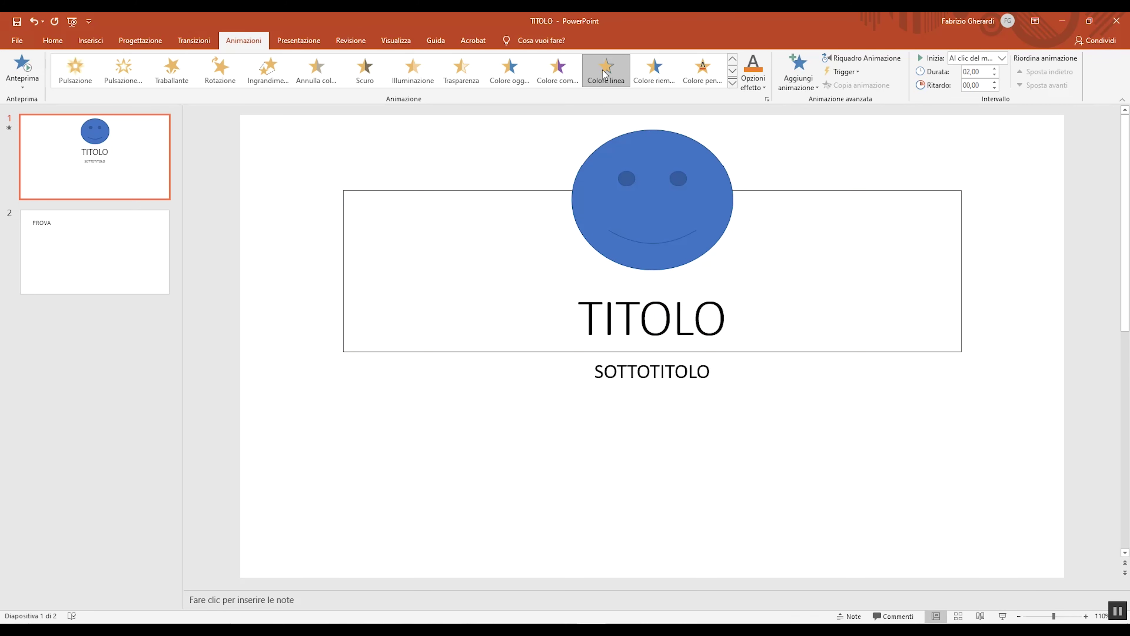
{"action": "left_click", "coordinate": [509, 68]}
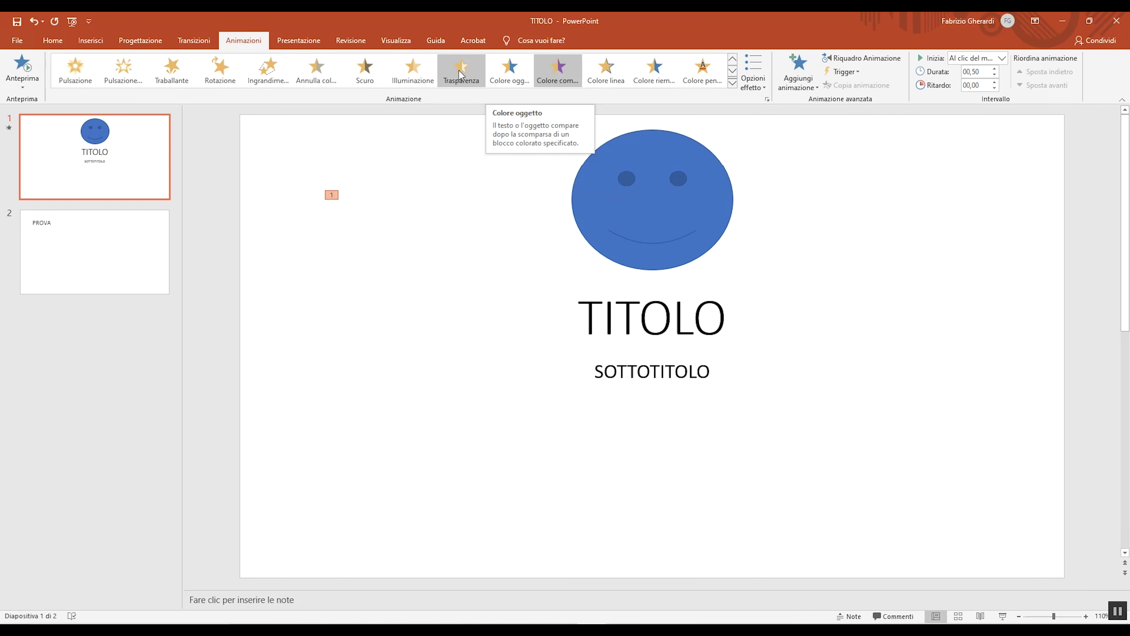
{"action": "left_click", "coordinate": [458, 71]}
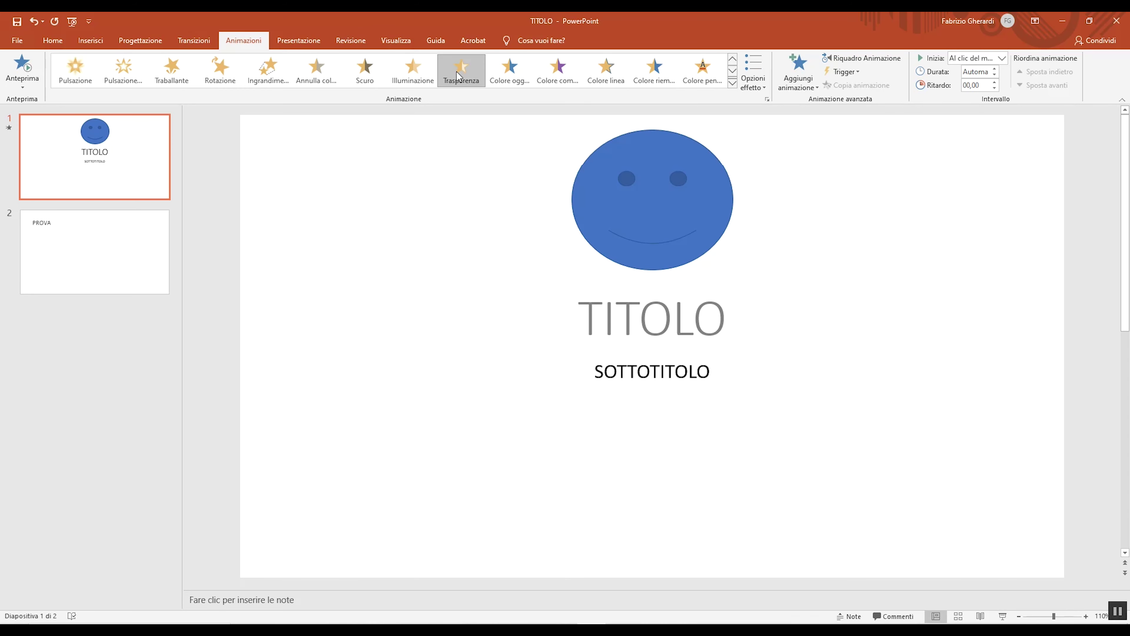
{"action": "left_click", "coordinate": [401, 74]}
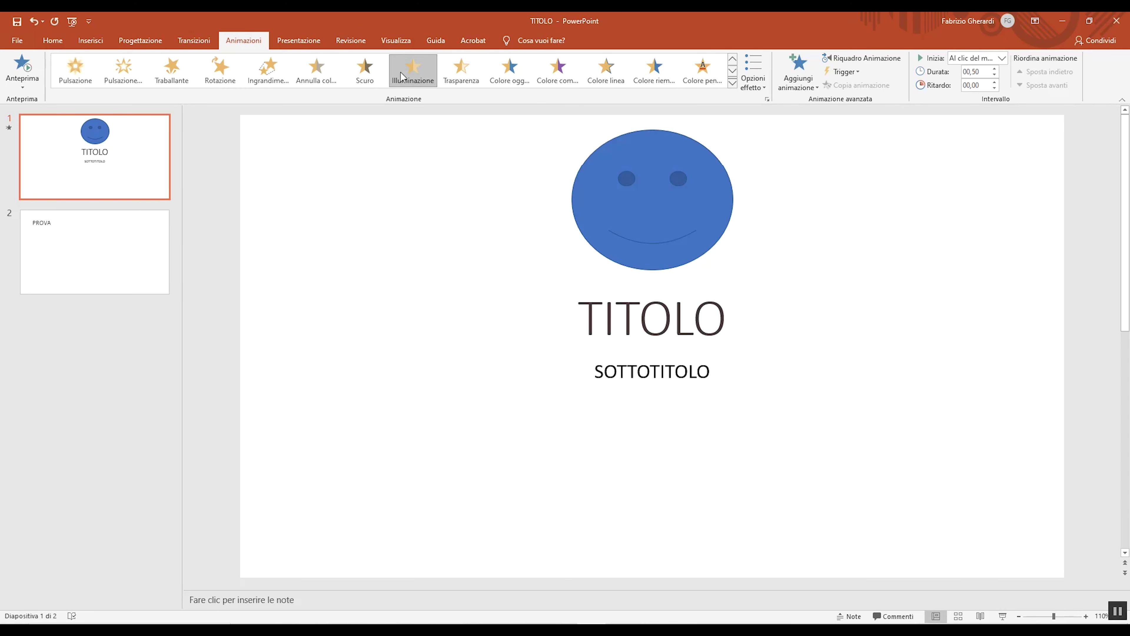
{"action": "left_click", "coordinate": [316, 71]}
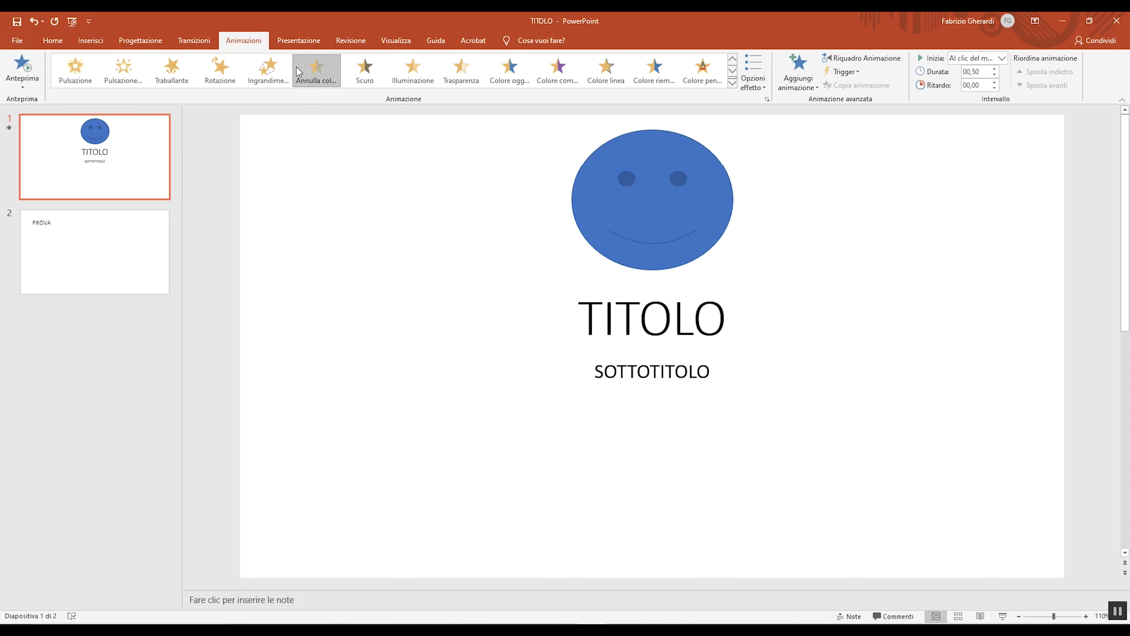
{"action": "left_click", "coordinate": [270, 68]}
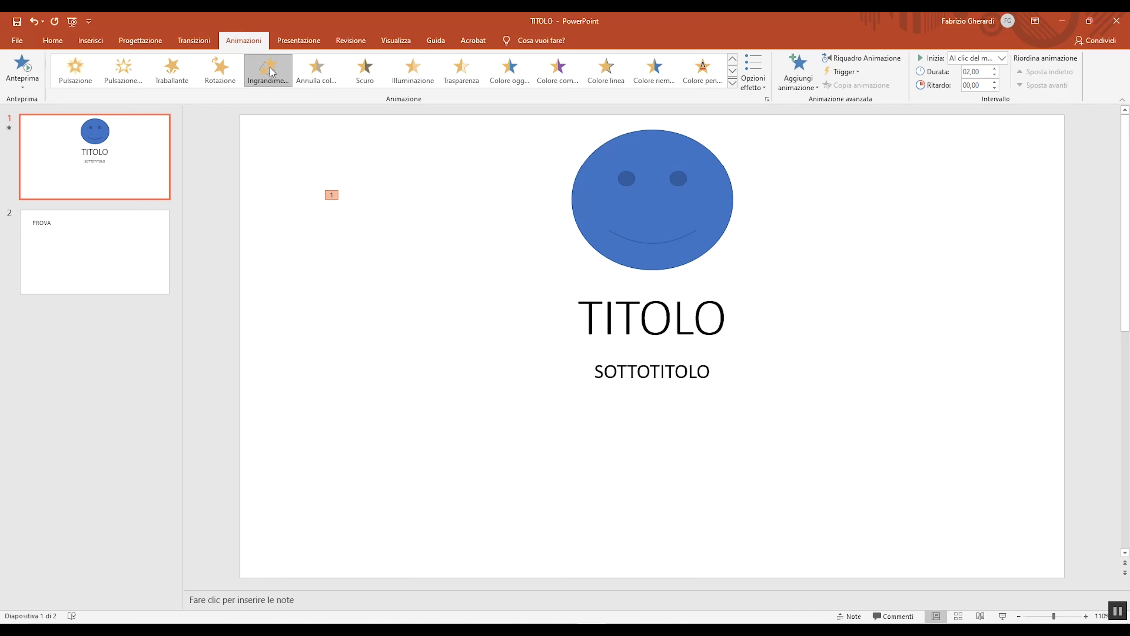
{"action": "left_click", "coordinate": [211, 72]}
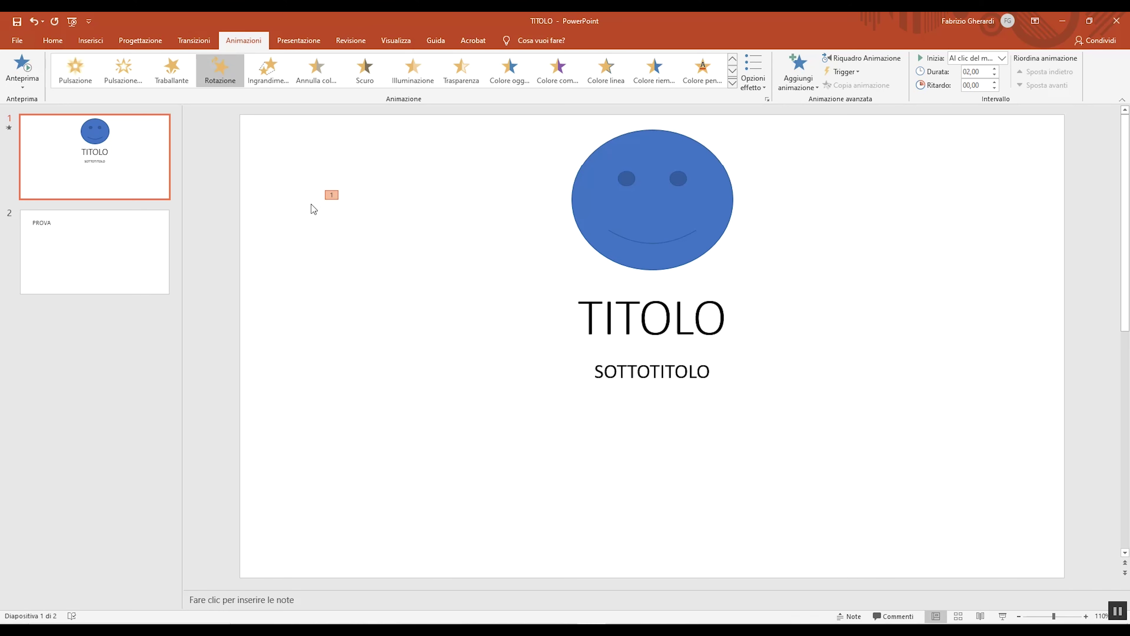
{"action": "left_click", "coordinate": [332, 194]}
{"action": "left_click", "coordinate": [665, 372]}
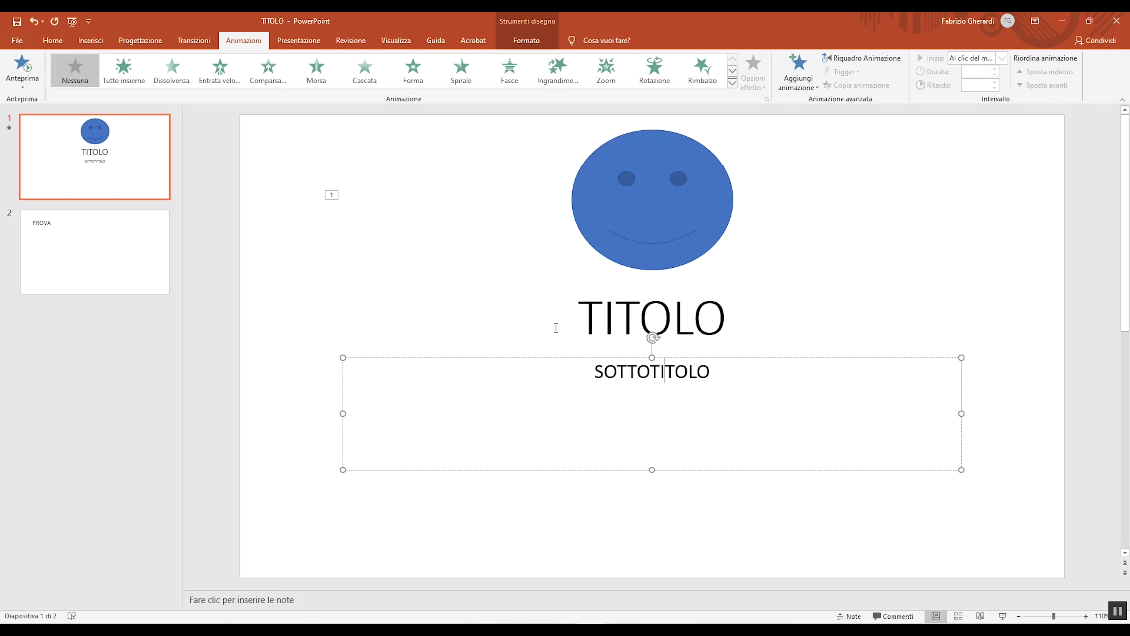
{"action": "left_click", "coordinate": [468, 64]}
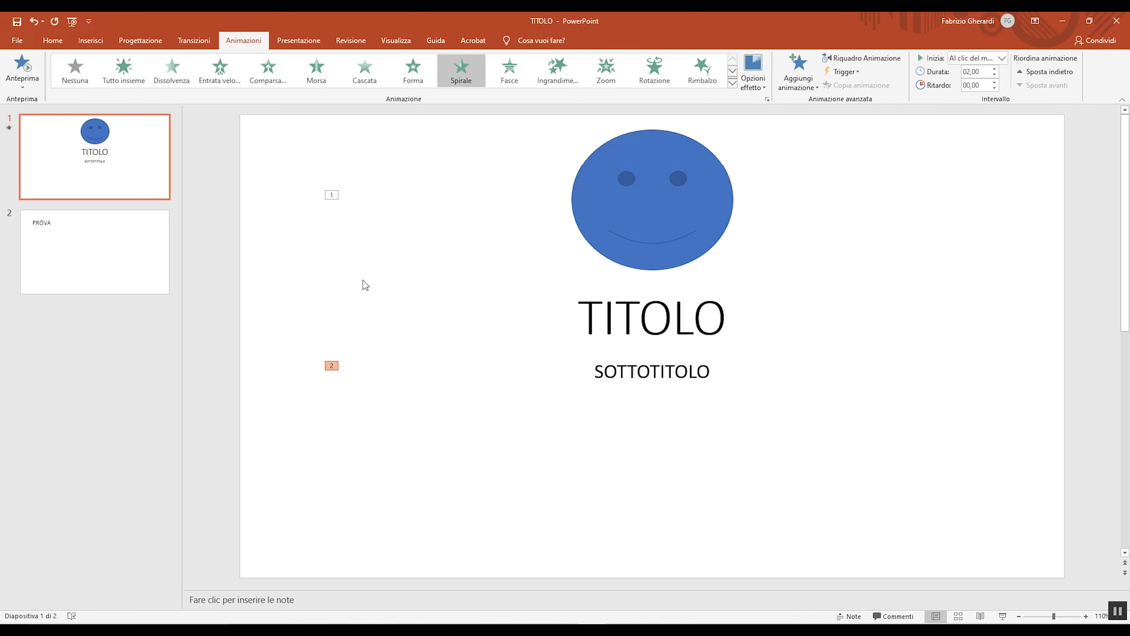
{"action": "left_click", "coordinate": [332, 194]}
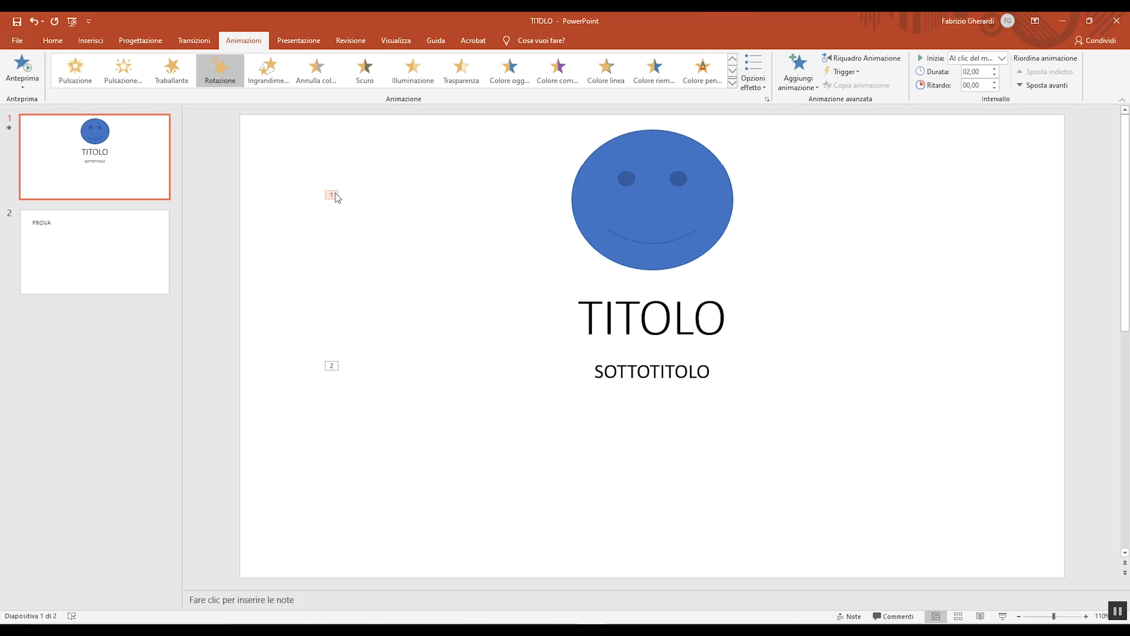
{"action": "left_click", "coordinate": [332, 367]}
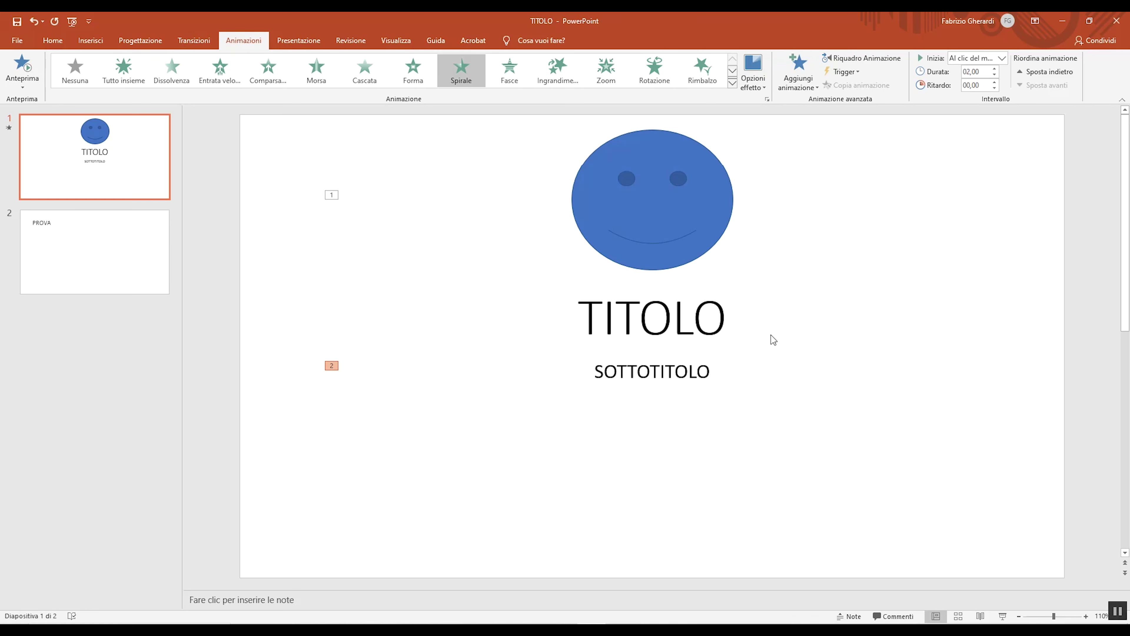
{"action": "left_click", "coordinate": [934, 290]}
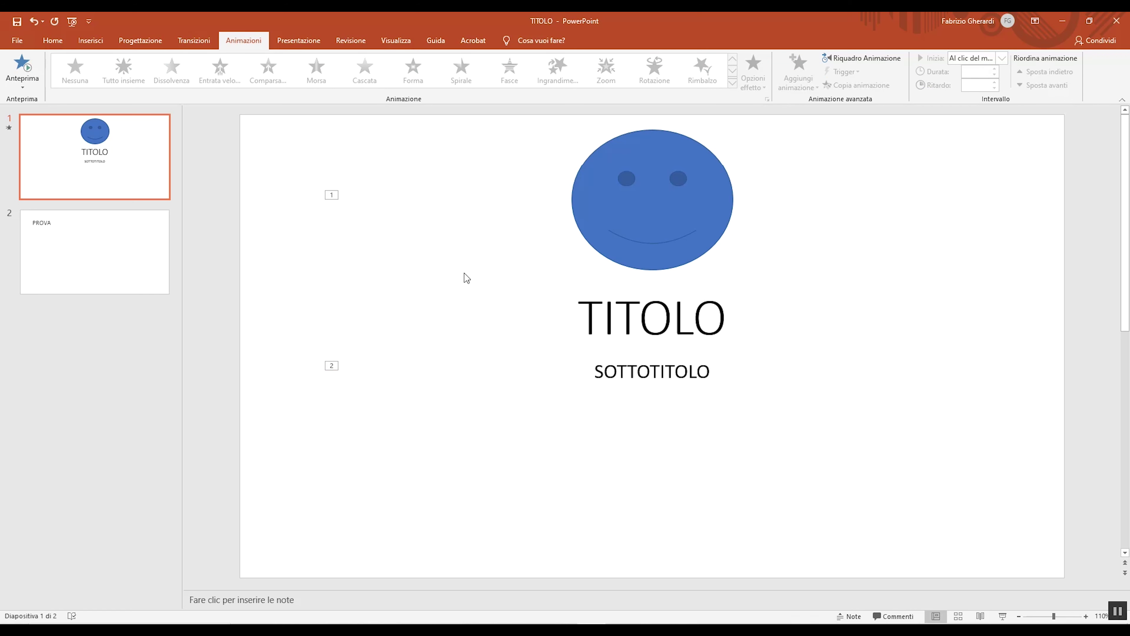
{"action": "left_click", "coordinate": [72, 24]}
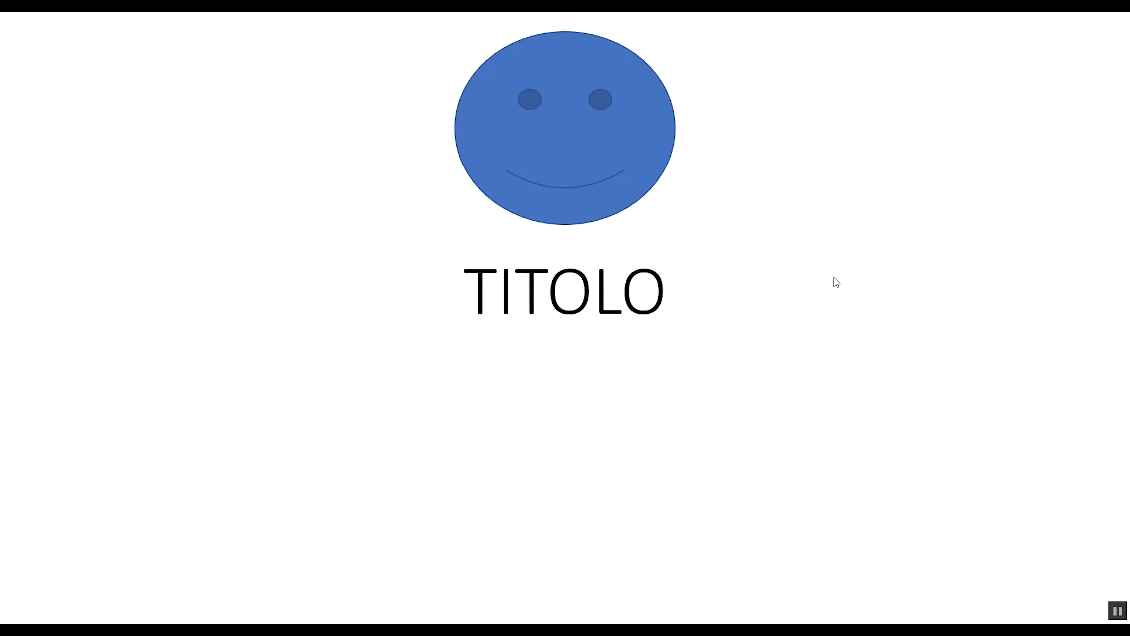
{"action": "left_click", "coordinate": [818, 294]}
{"action": "left_click", "coordinate": [812, 297]}
{"action": "left_click", "coordinate": [808, 299]}
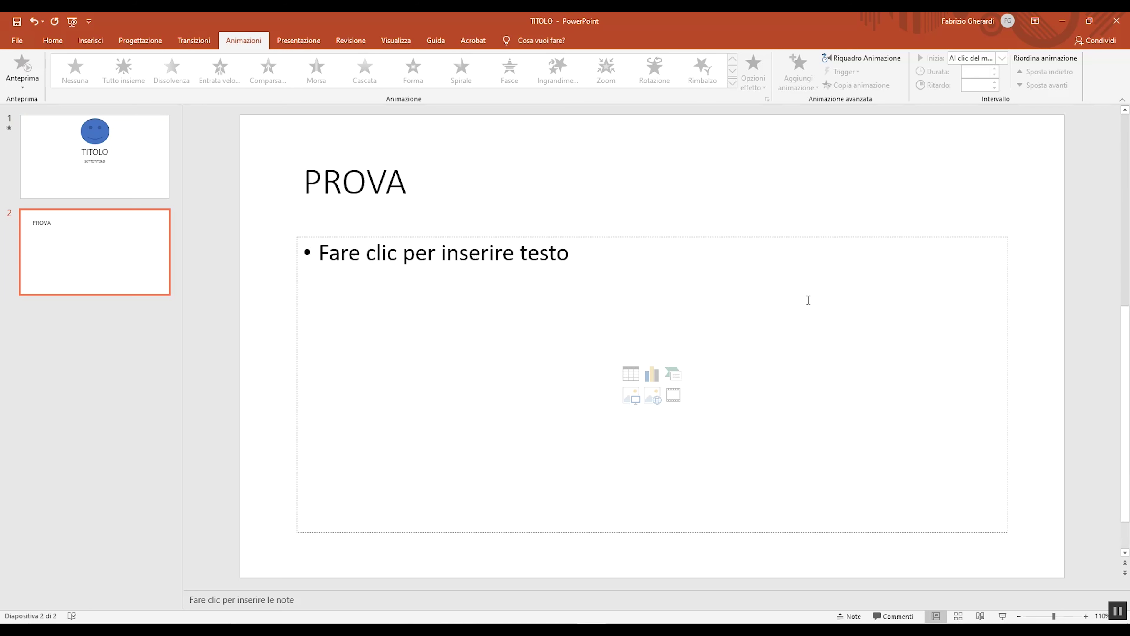
{"action": "left_click", "coordinate": [109, 182]}
{"action": "left_click", "coordinate": [644, 318]}
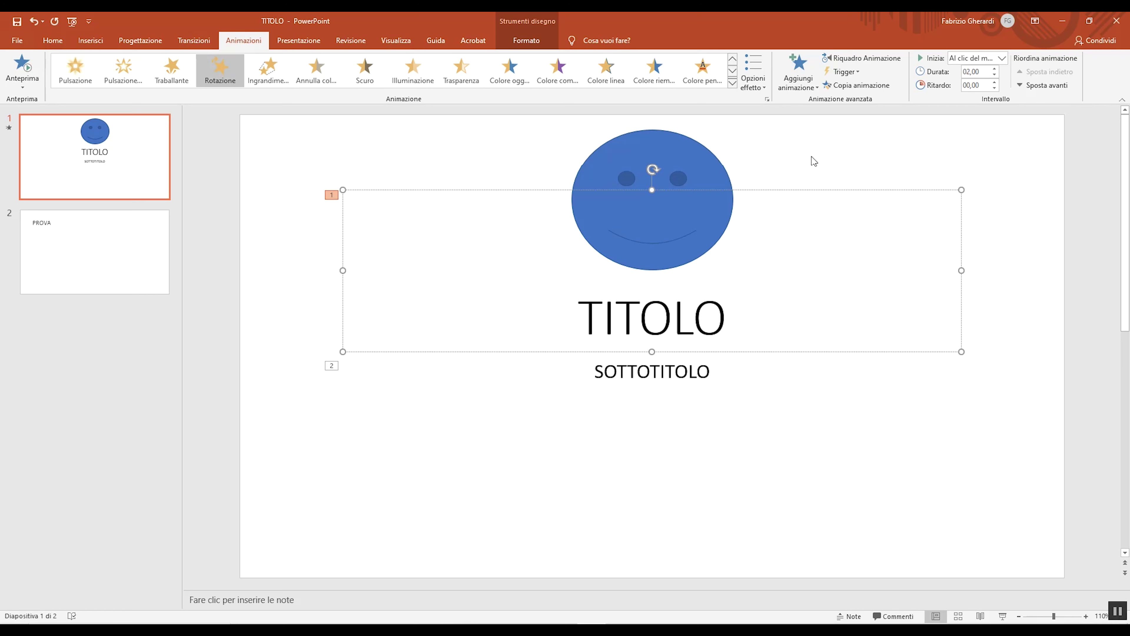
Replace the title's animation with the Comparsa entrance effect and start the slideshow from the beginning
{"action": "left_click", "coordinate": [732, 59]}
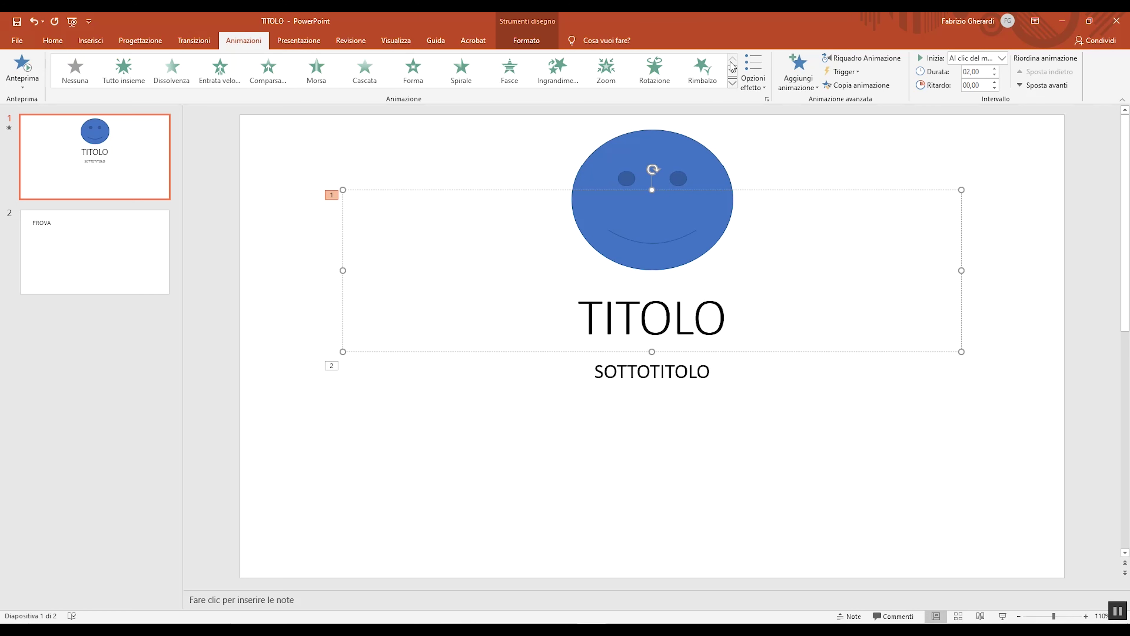
{"action": "left_click", "coordinate": [267, 79]}
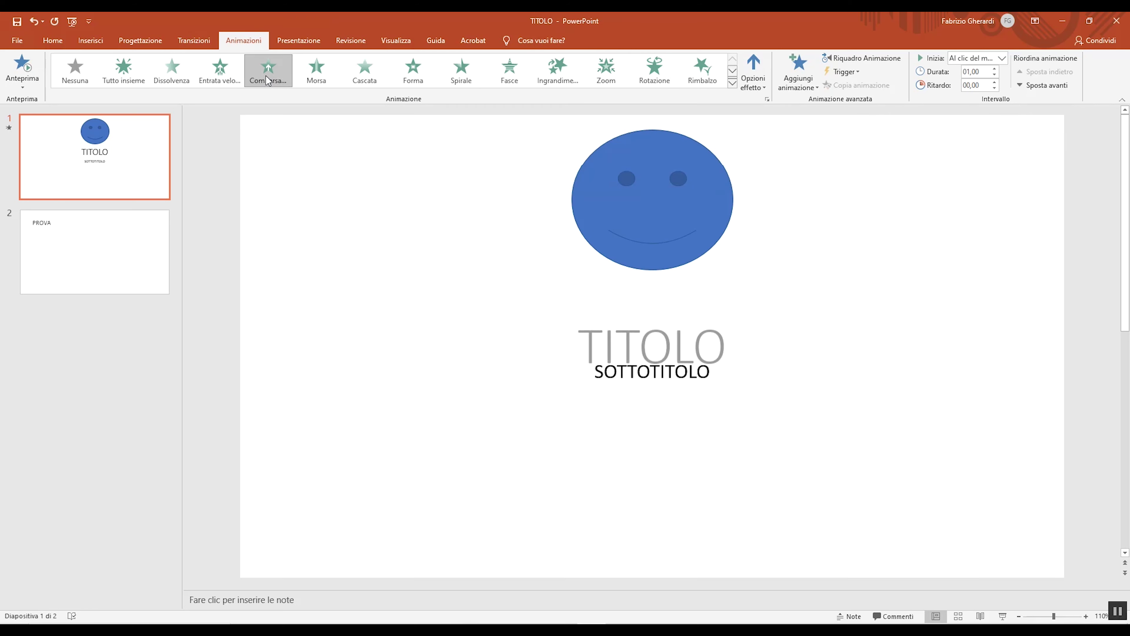
{"action": "left_click", "coordinate": [293, 151]}
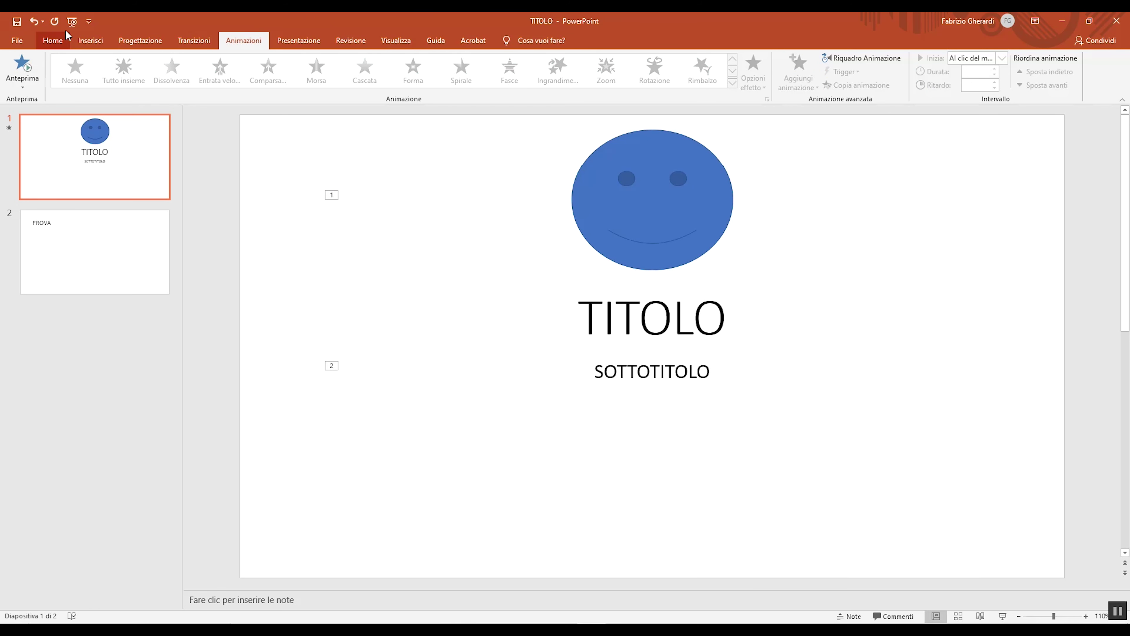
{"action": "left_click", "coordinate": [72, 22]}
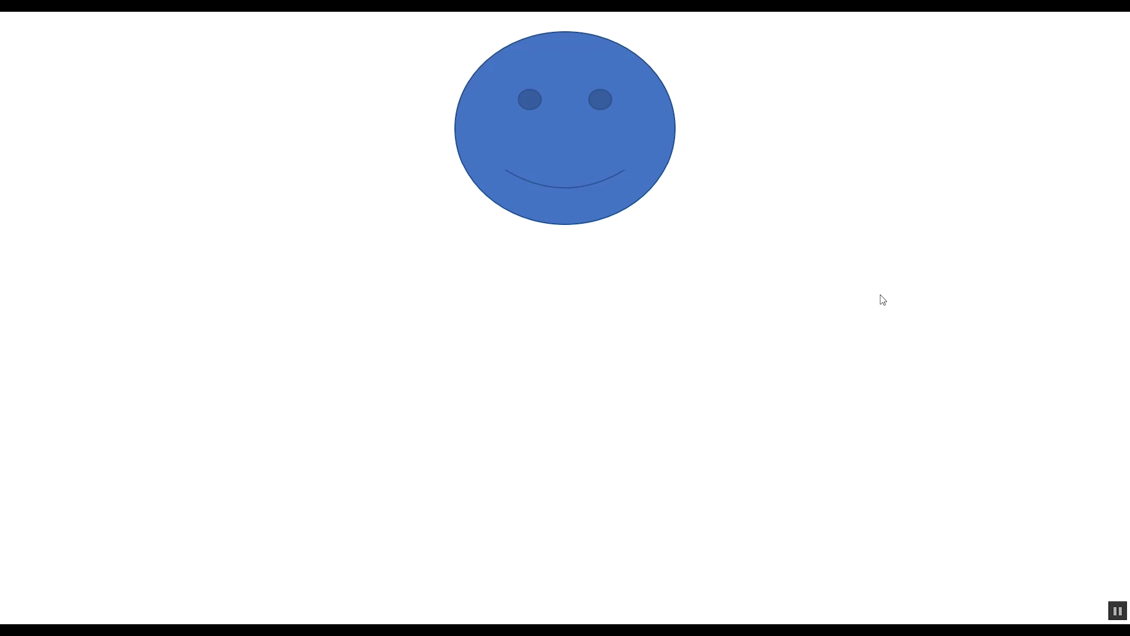
Click through the slideshow: bring in TITOLO, advance to PROVA, reach the end and exit
{"action": "left_click", "coordinate": [888, 265]}
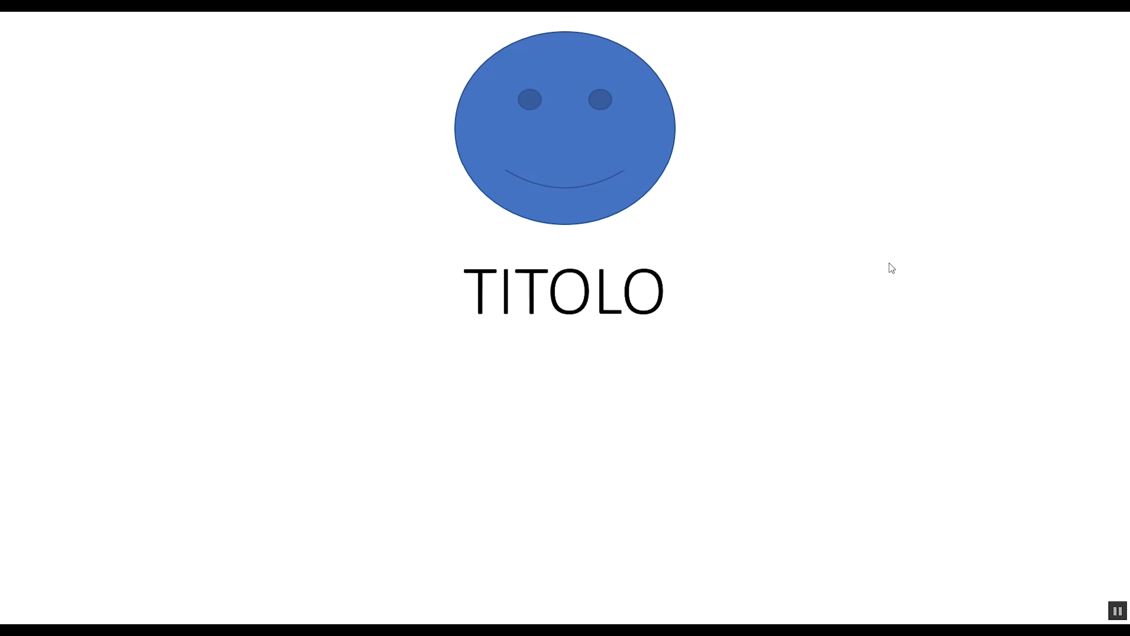
{"action": "left_click", "coordinate": [815, 290]}
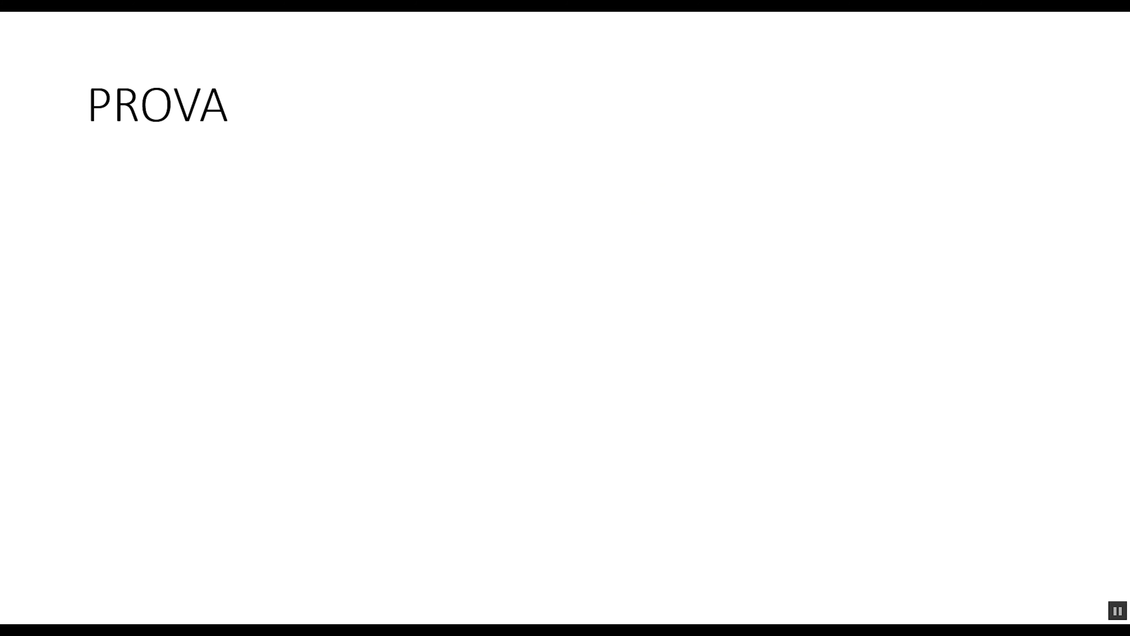
{"action": "left_click", "coordinate": [716, 305]}
{"action": "left_click", "coordinate": [716, 306]}
On slide 1, select the subtitle's animation tag 2 and delete its Spirale animation
{"action": "left_click", "coordinate": [149, 164]}
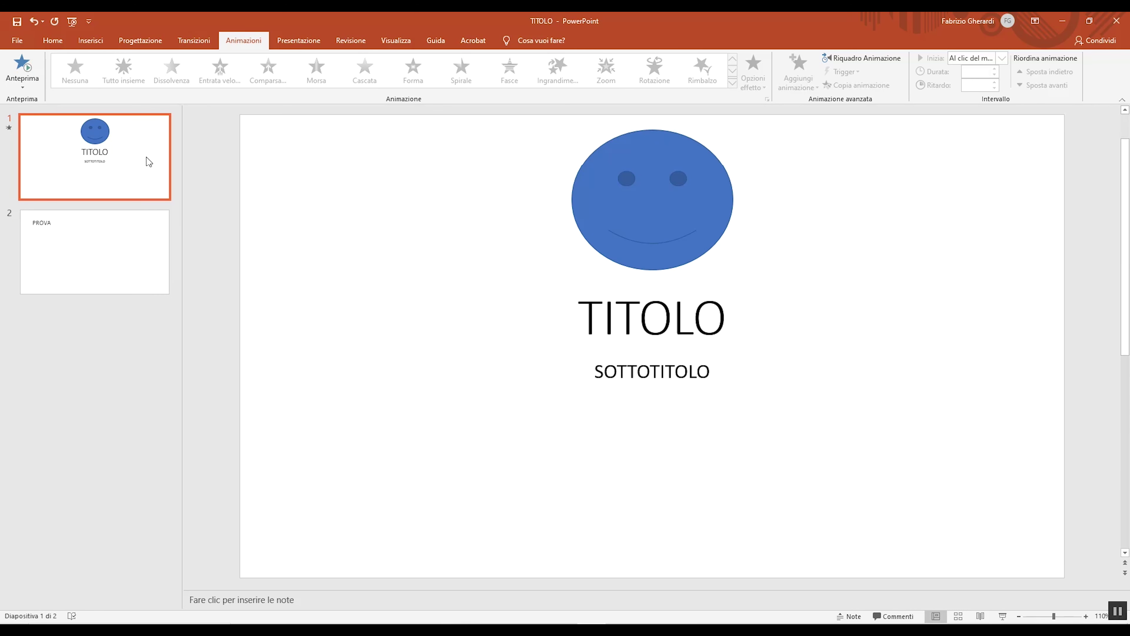
{"action": "left_click", "coordinate": [622, 310]}
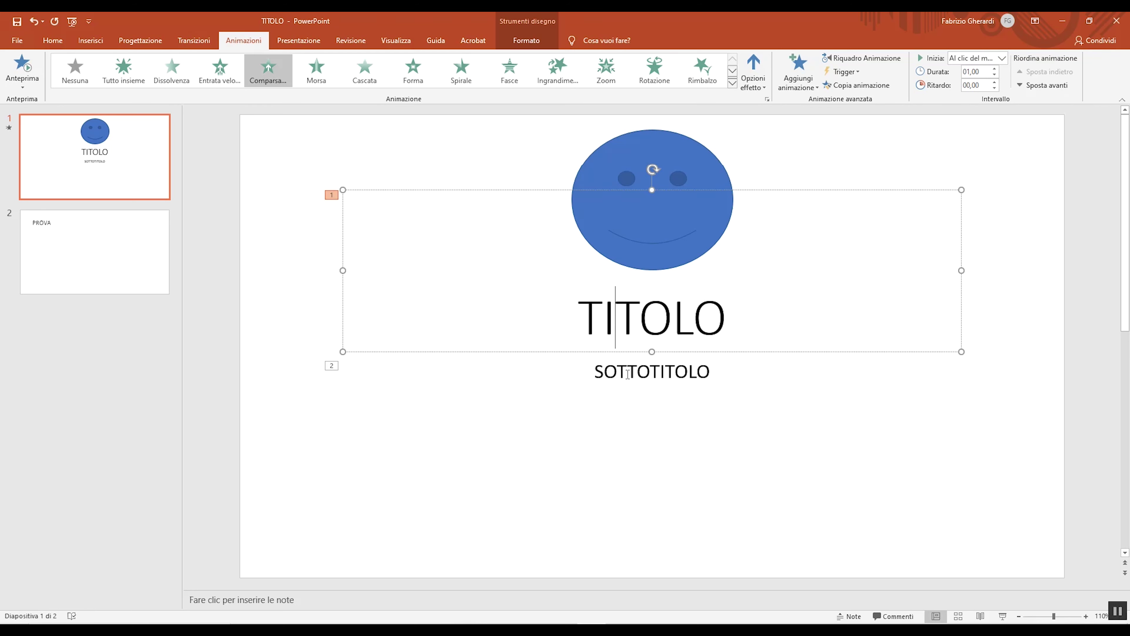
{"action": "left_click", "coordinate": [633, 372]}
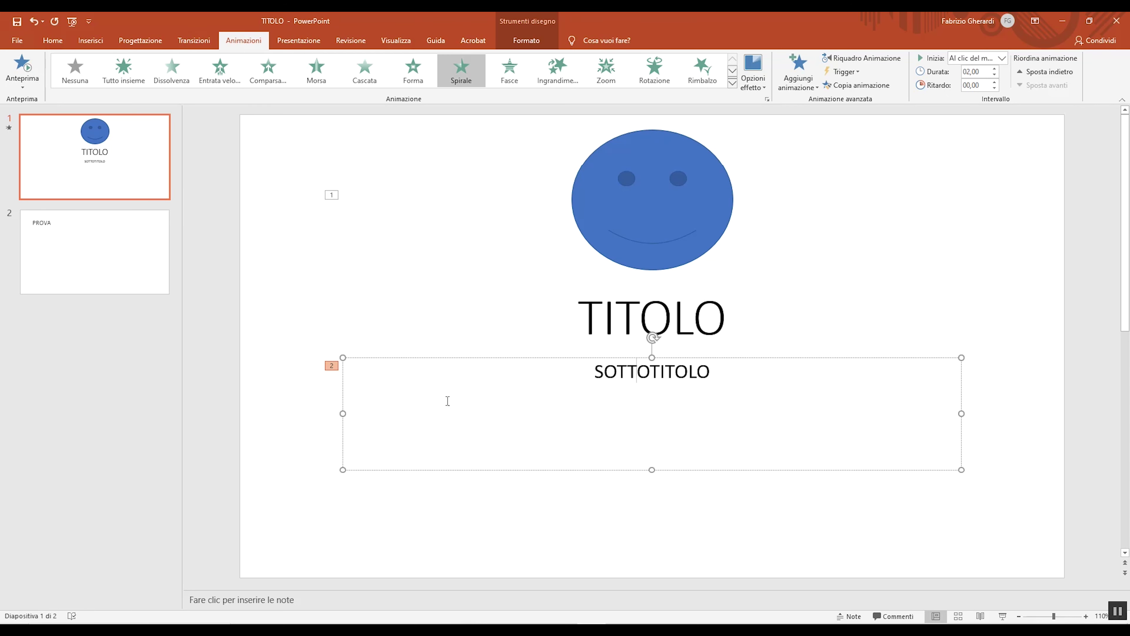
{"action": "left_click", "coordinate": [332, 366]}
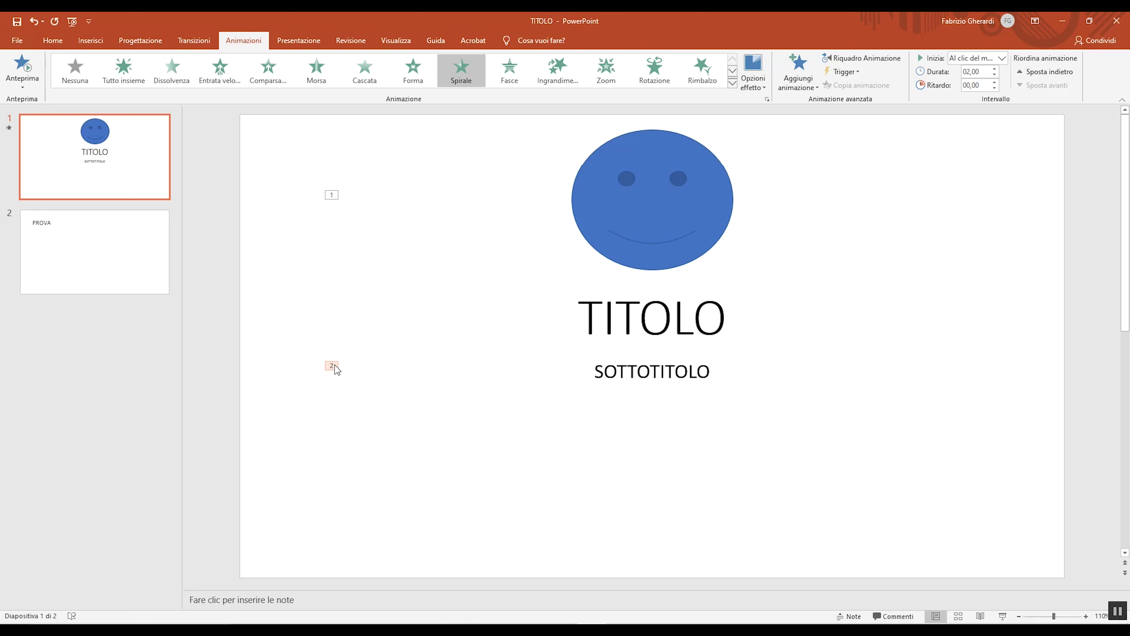
{"action": "key", "text": "Delete"}
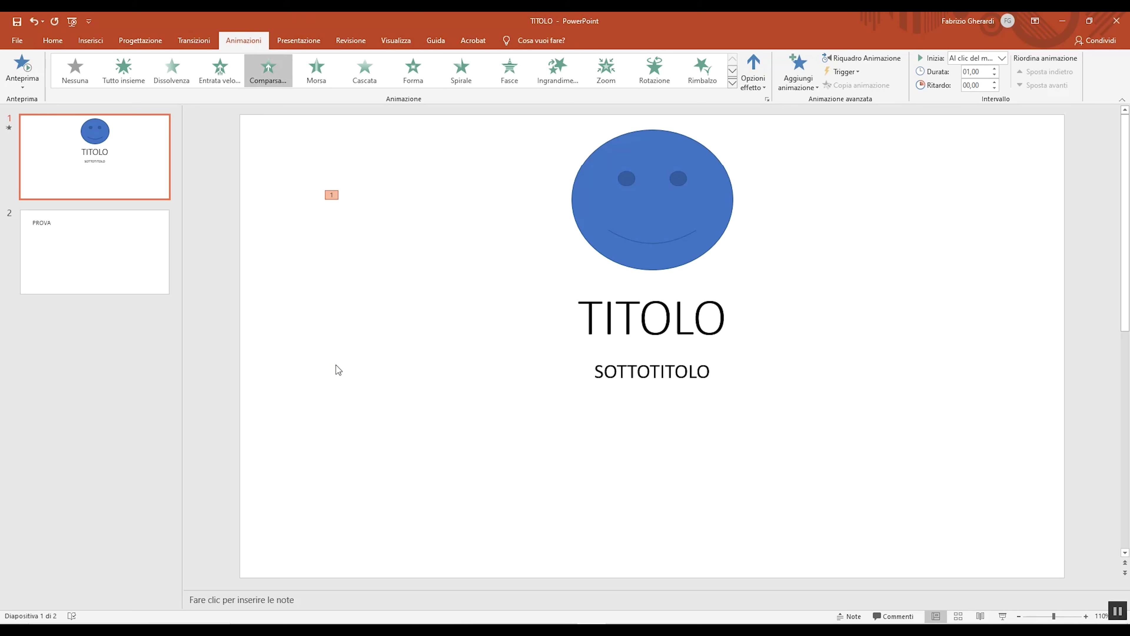
Check the remaining objects' animations, then preview slide 1's animations with Anteprima
{"action": "left_click", "coordinate": [449, 251]}
{"action": "left_click", "coordinate": [285, 212]}
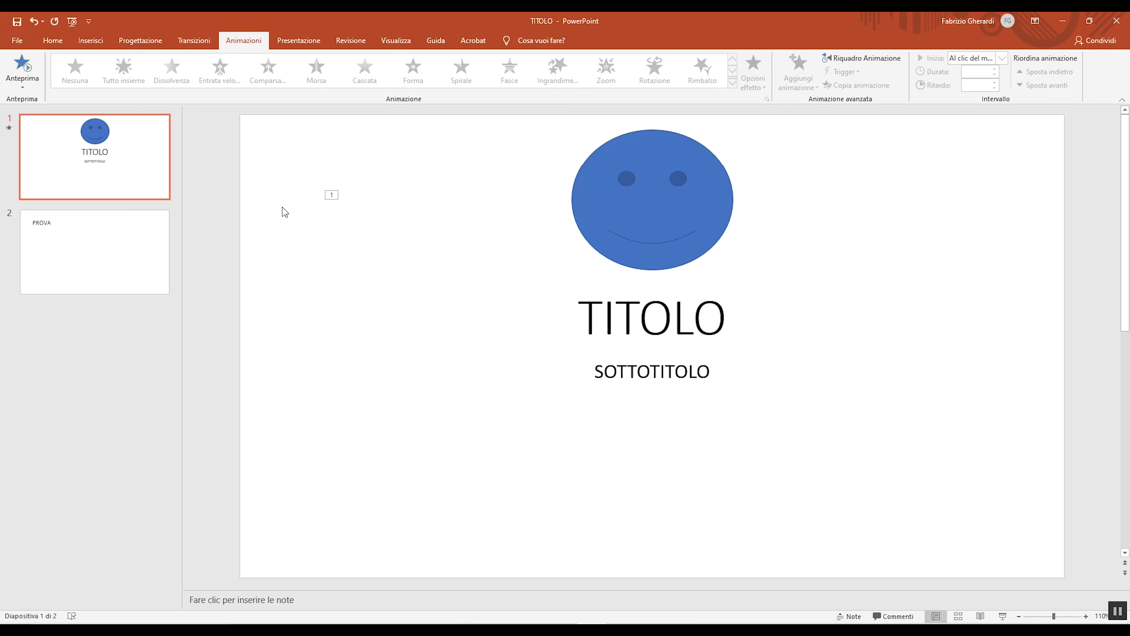
{"action": "left_click", "coordinate": [654, 199]}
{"action": "left_click", "coordinate": [664, 371]}
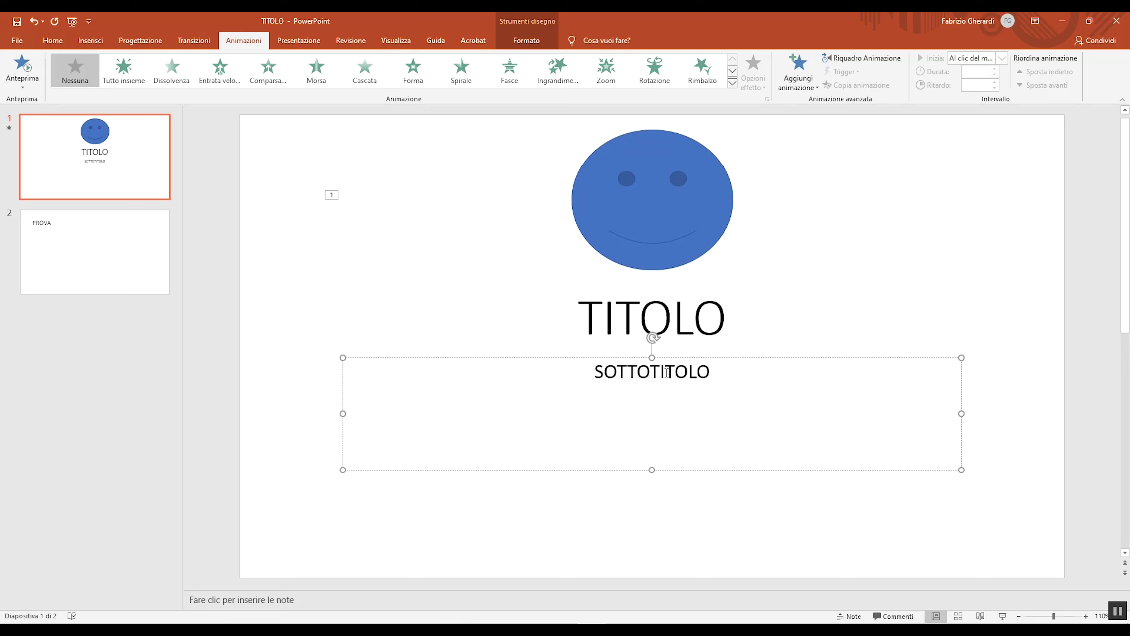
{"action": "left_click", "coordinate": [623, 321]}
{"action": "left_click", "coordinate": [449, 161]}
{"action": "left_click", "coordinate": [21, 67]}
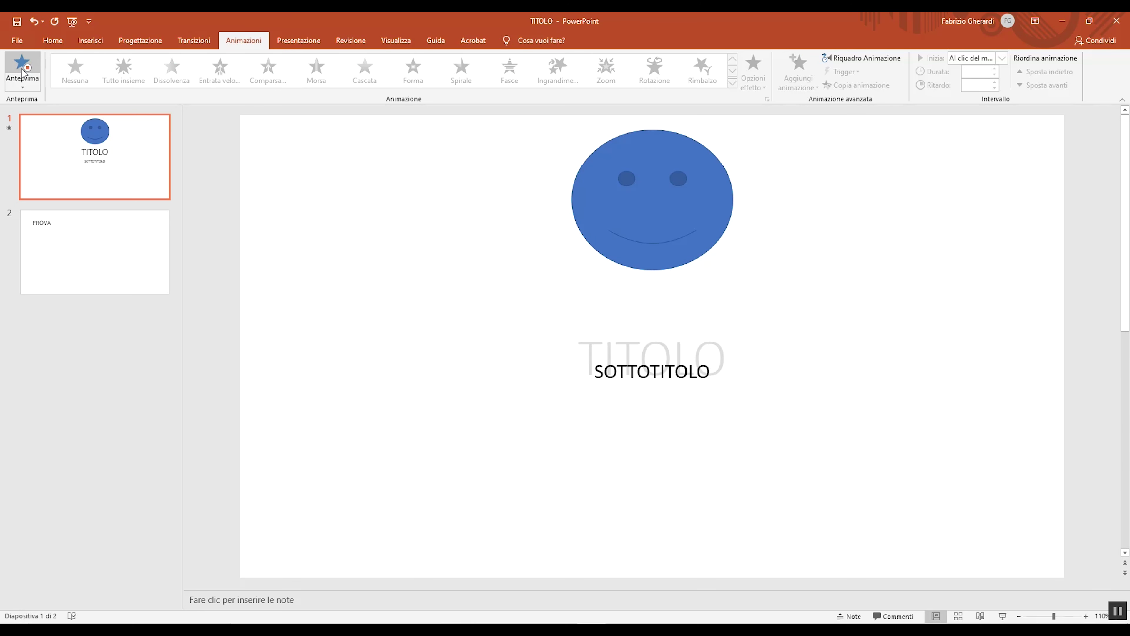
{"action": "left_click", "coordinate": [71, 21]}
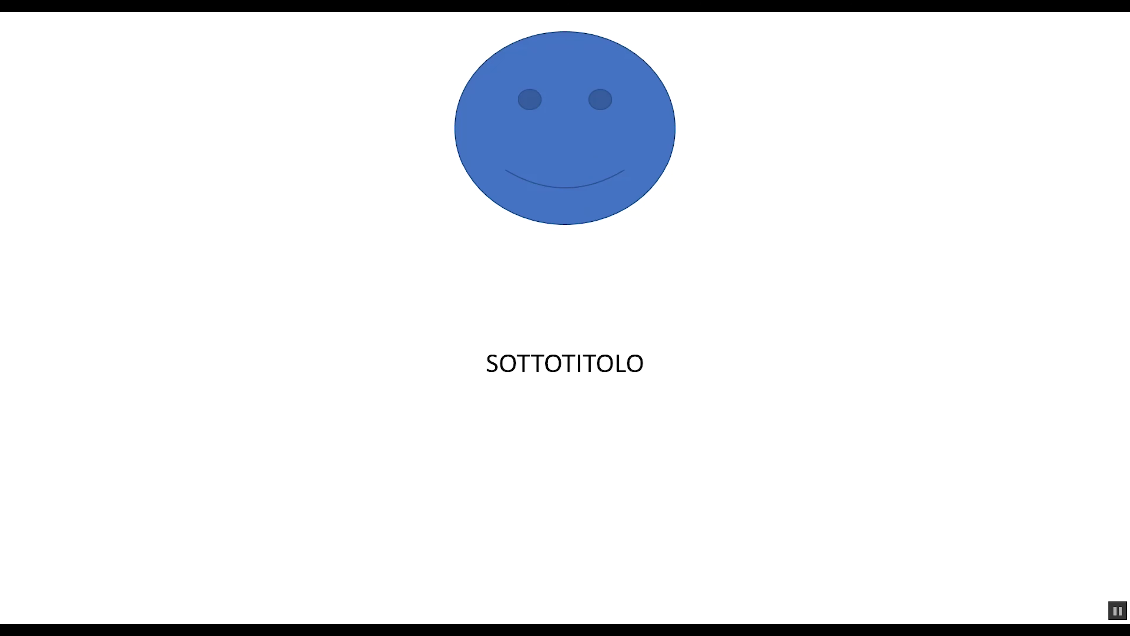
{"action": "left_click", "coordinate": [832, 347]}
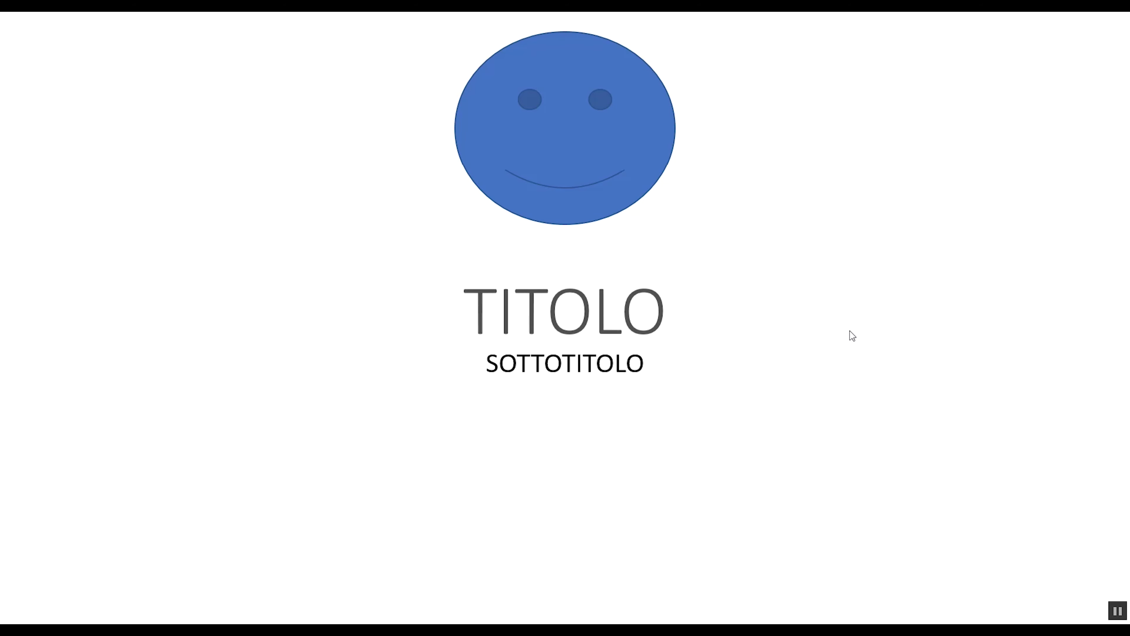
{"action": "left_click", "coordinate": [849, 335]}
{"action": "left_click", "coordinate": [849, 339]}
{"action": "left_click", "coordinate": [820, 342]}
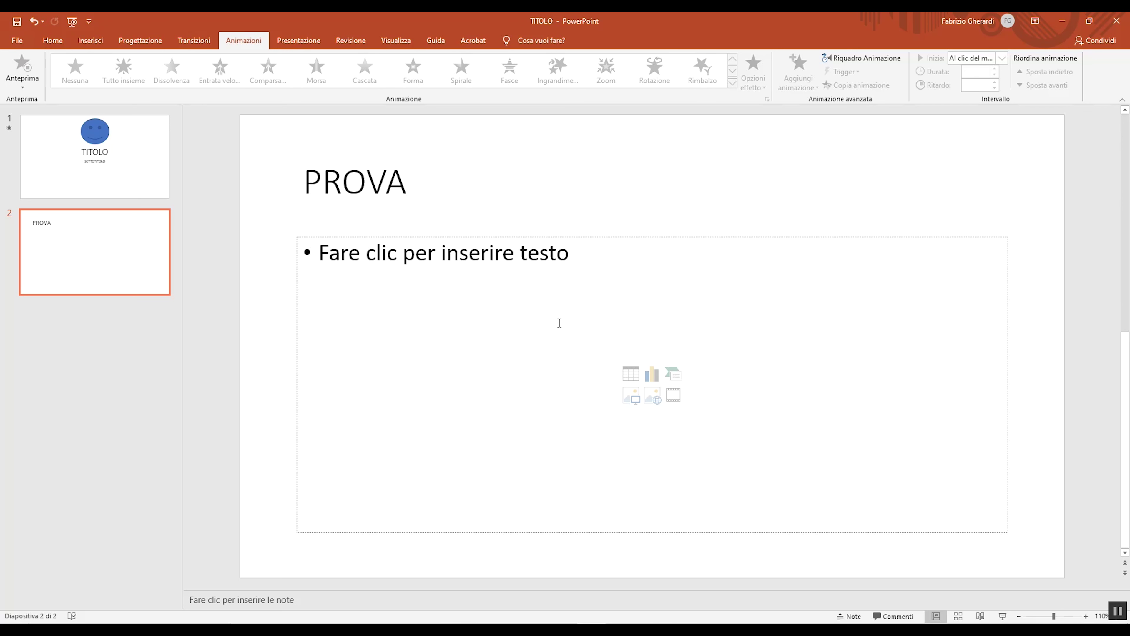
{"action": "left_click", "coordinate": [151, 156]}
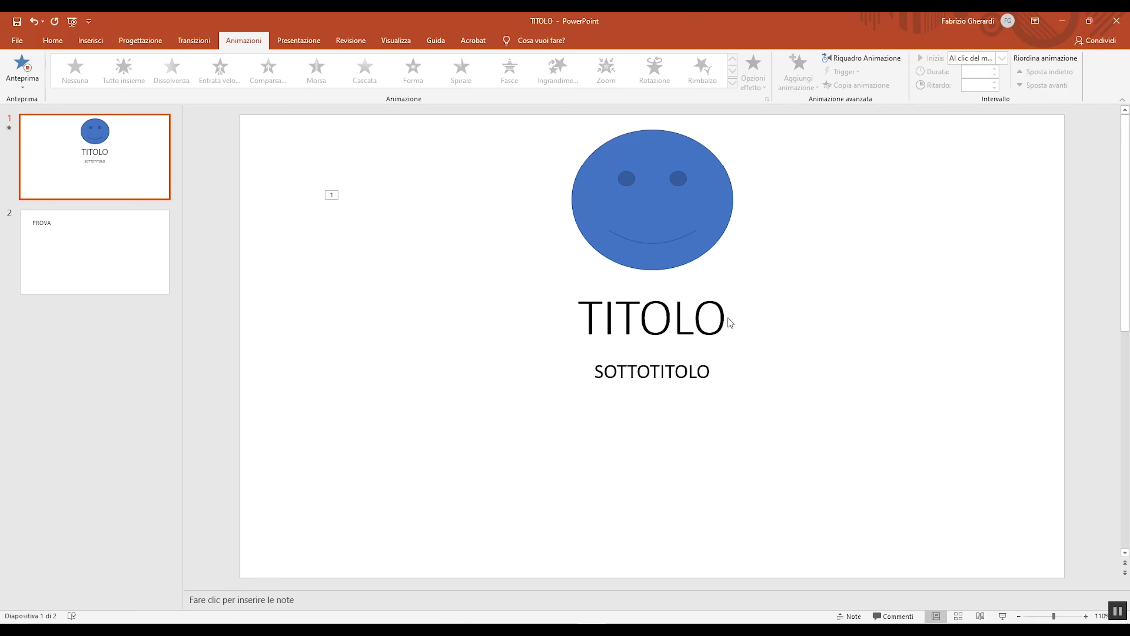
In the Animation Pane, give TITOLO's animation the Clic sound through Effect Options
{"action": "left_click", "coordinate": [668, 315]}
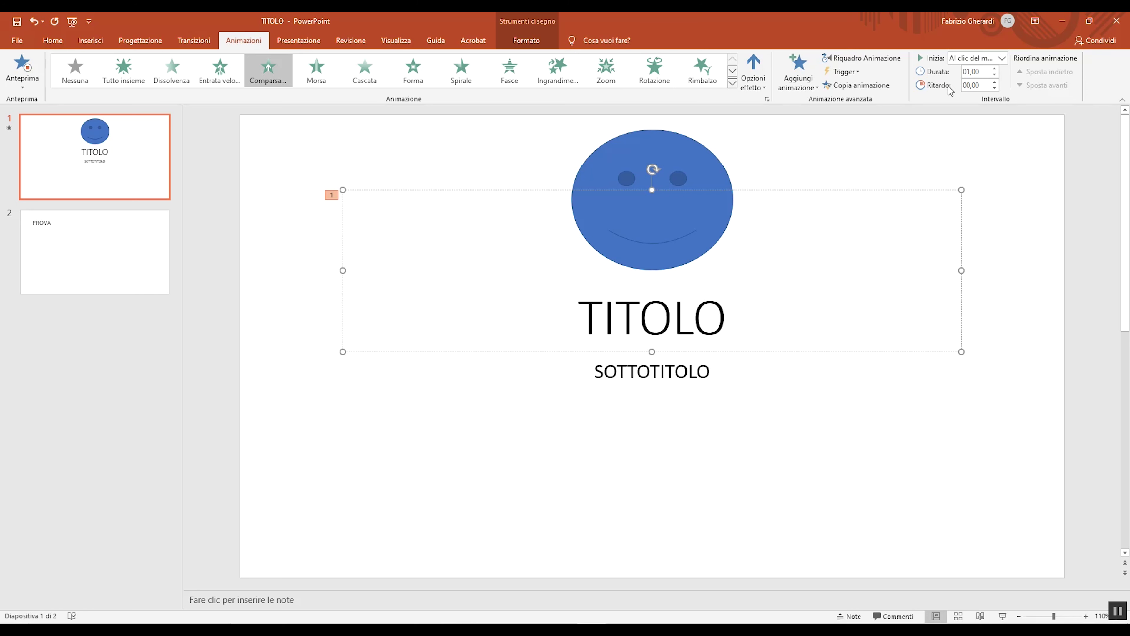
{"action": "left_click", "coordinate": [889, 61]}
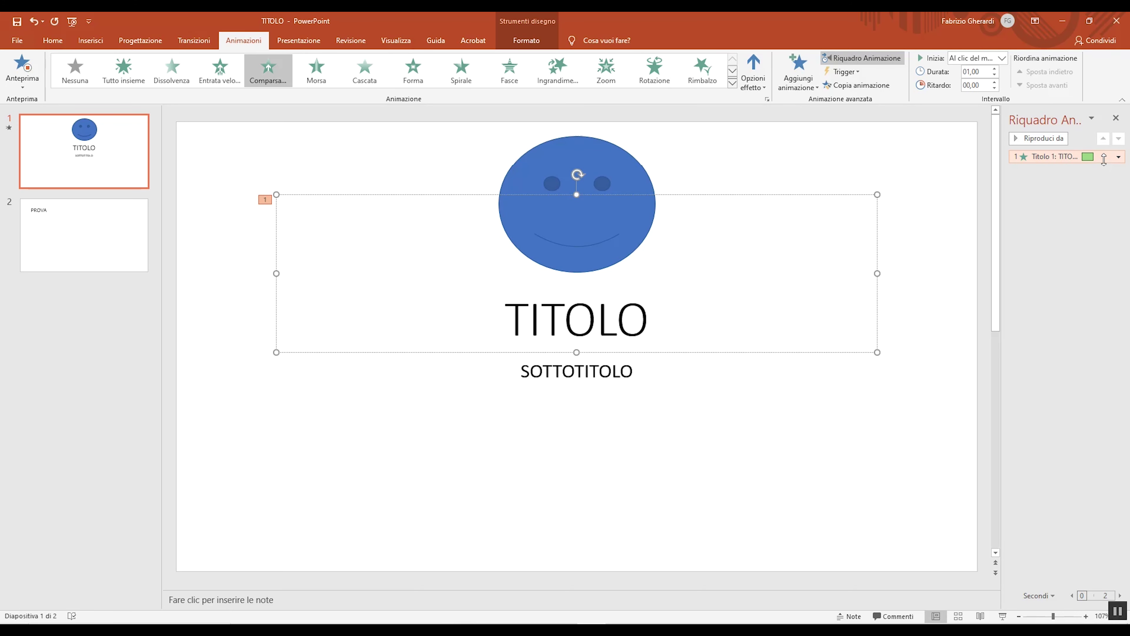
{"action": "left_click", "coordinate": [1119, 157]}
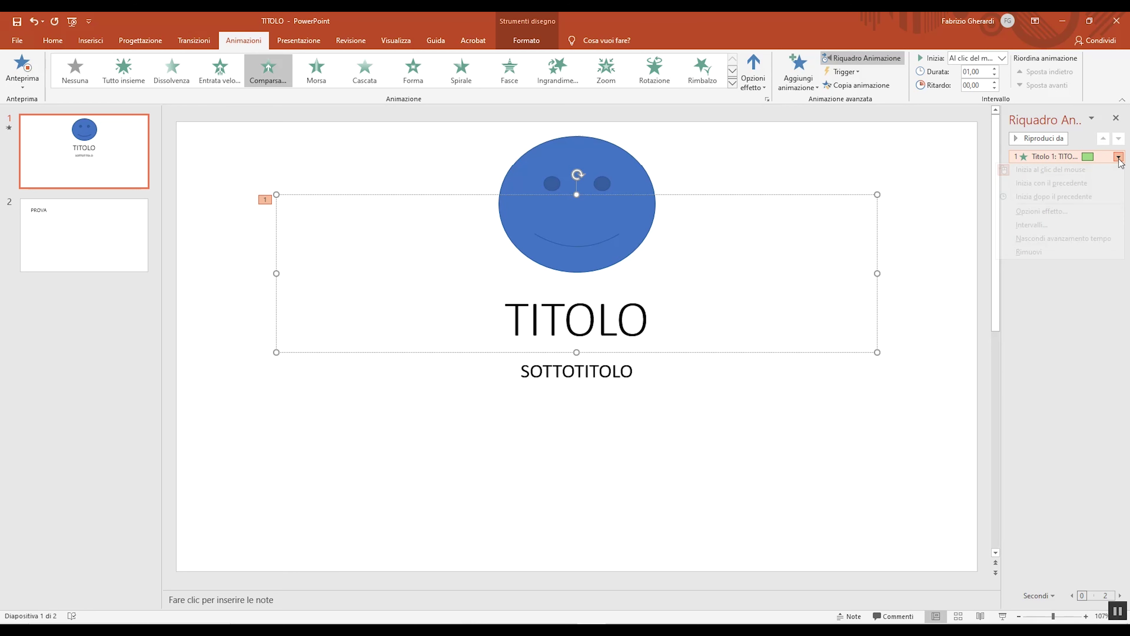
{"action": "left_click", "coordinate": [1062, 212]}
{"action": "left_click_drag", "start_coordinate": [325, 227], "coordinate": [517, 361]}
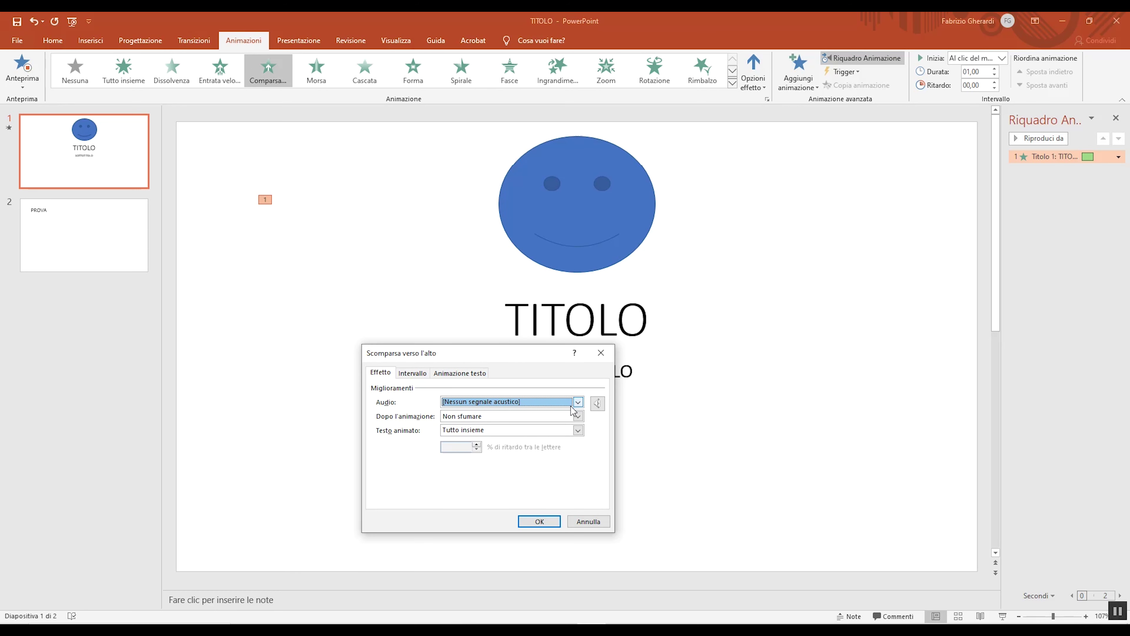
{"action": "left_click", "coordinate": [577, 404]}
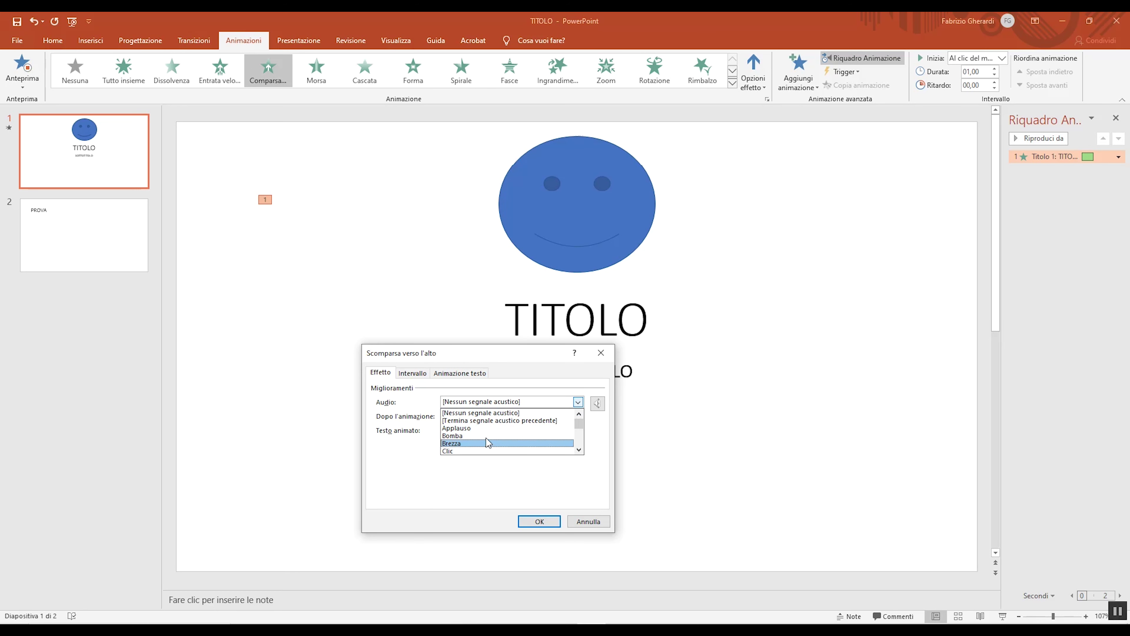
{"action": "left_click", "coordinate": [454, 451]}
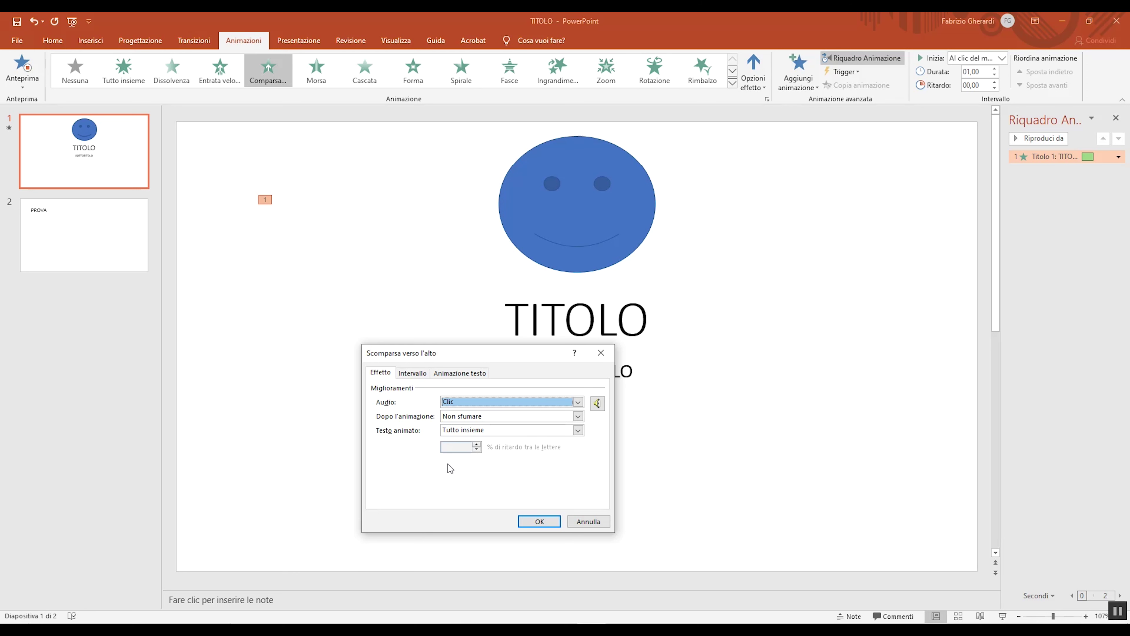
{"action": "left_click", "coordinate": [539, 521]}
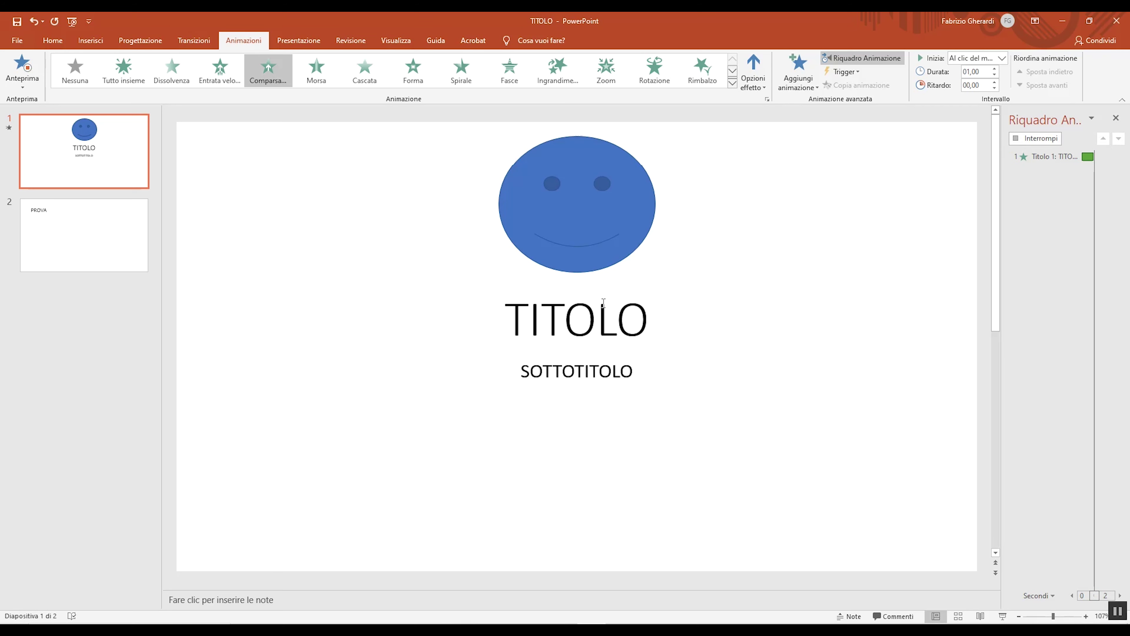
Play the slideshow from the start, animating TITOLO in, then advance to the end and exit
{"action": "left_click", "coordinate": [71, 21]}
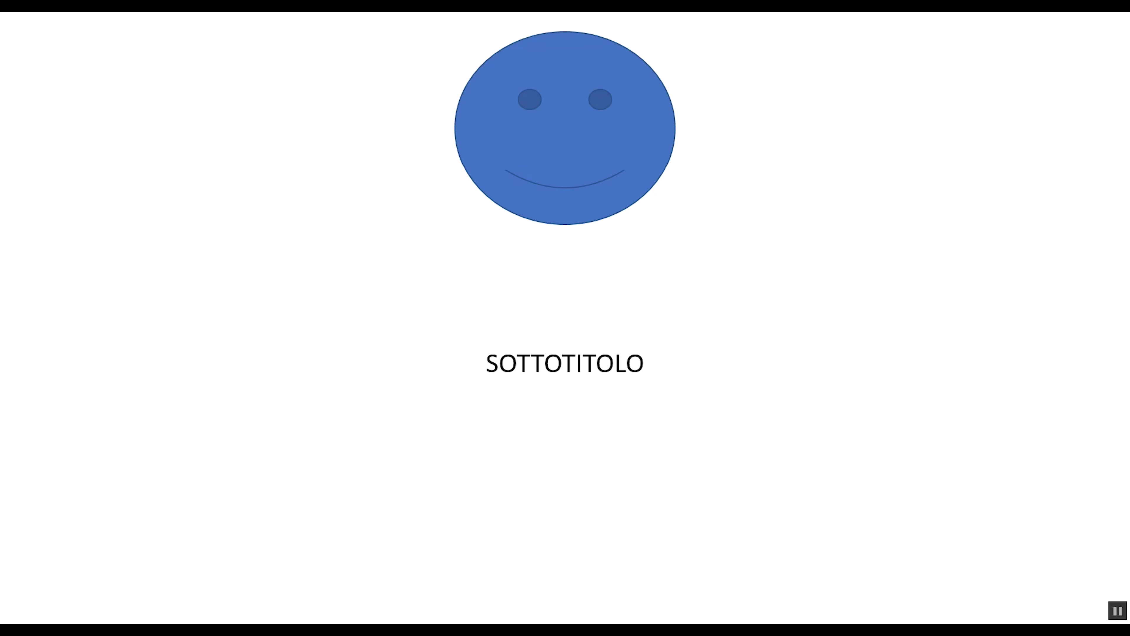
{"action": "left_click", "coordinate": [942, 252]}
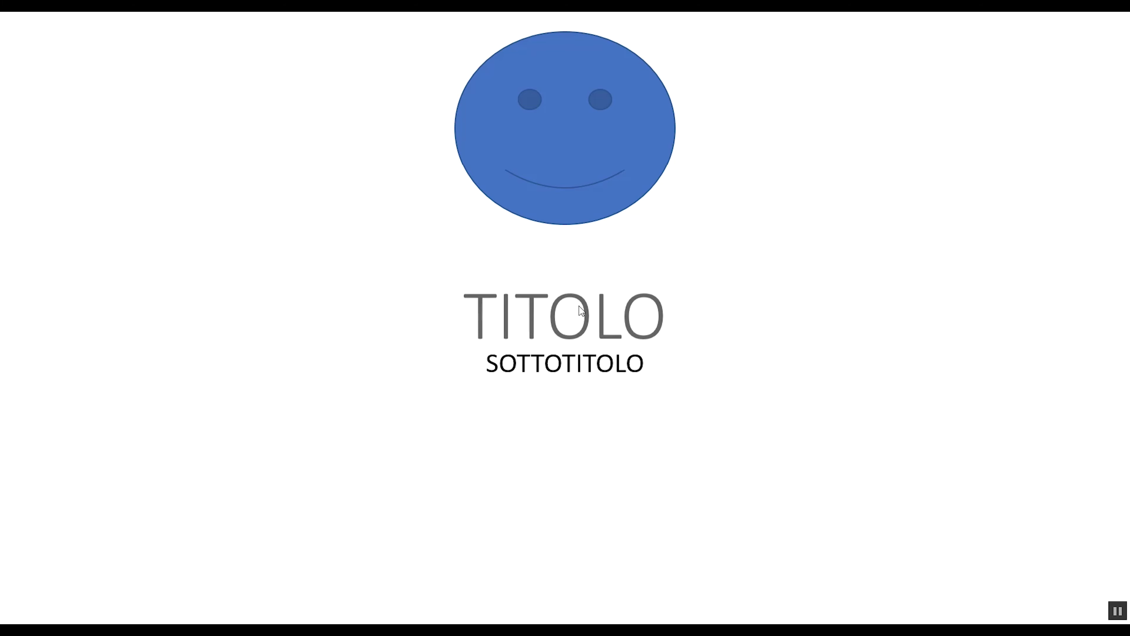
{"action": "left_click", "coordinate": [938, 243]}
{"action": "left_click", "coordinate": [938, 242]}
{"action": "left_click", "coordinate": [860, 252]}
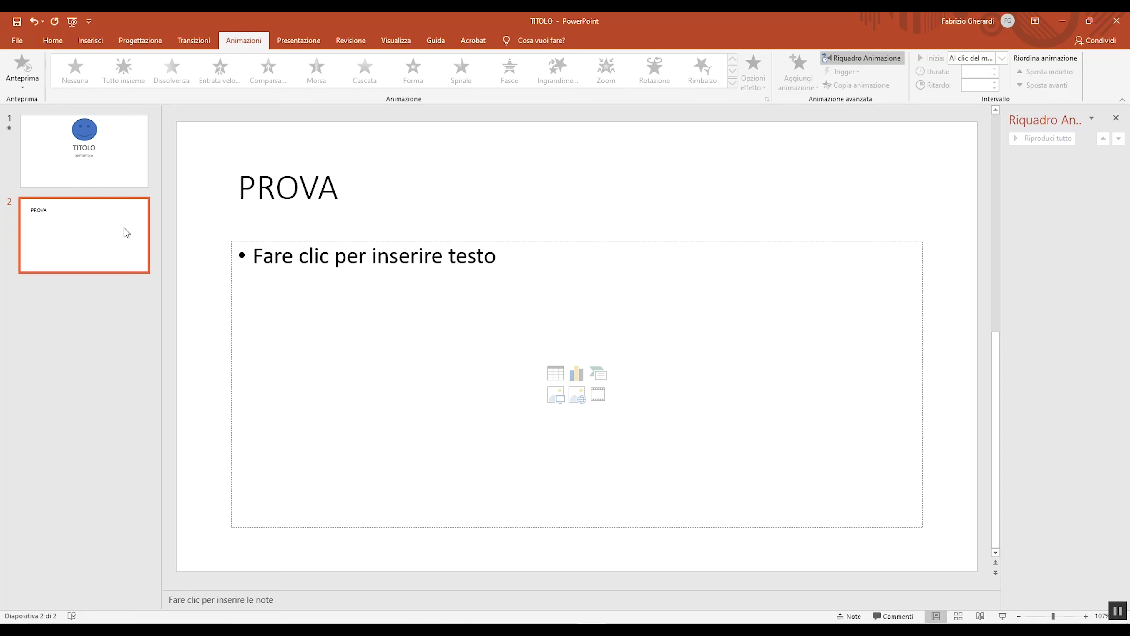
Delete the empty text placeholder on the PROVA slide
{"action": "left_click", "coordinate": [522, 243]}
{"action": "key", "text": "Delete"}
{"action": "left_click", "coordinate": [317, 186]}
{"action": "left_click", "coordinate": [418, 288]}
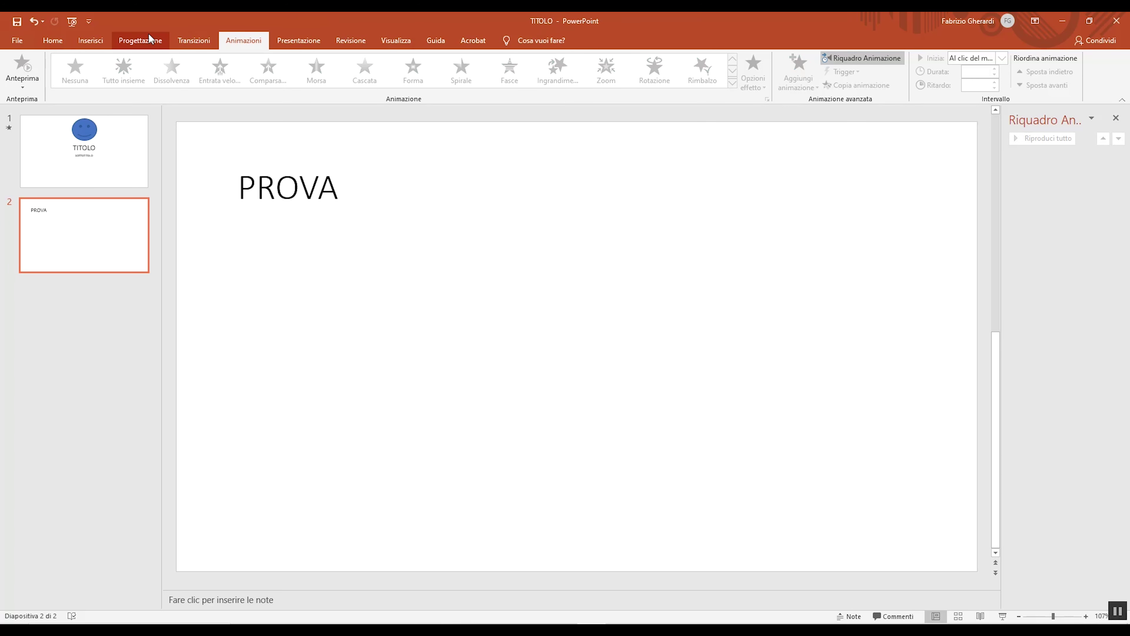
Draw a blue rectangle in the lower-left of slide 2
{"action": "left_click", "coordinate": [90, 40]}
{"action": "left_click", "coordinate": [237, 72]}
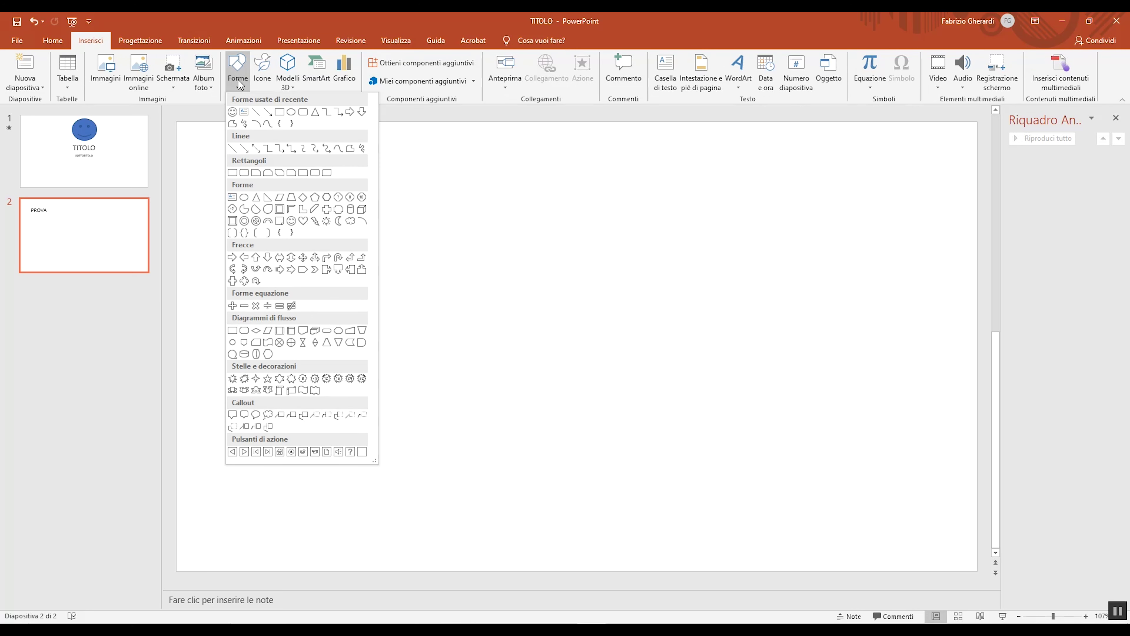
{"action": "left_click", "coordinate": [279, 112]}
{"action": "left_click_drag", "start_coordinate": [250, 317], "coordinate": [405, 434]}
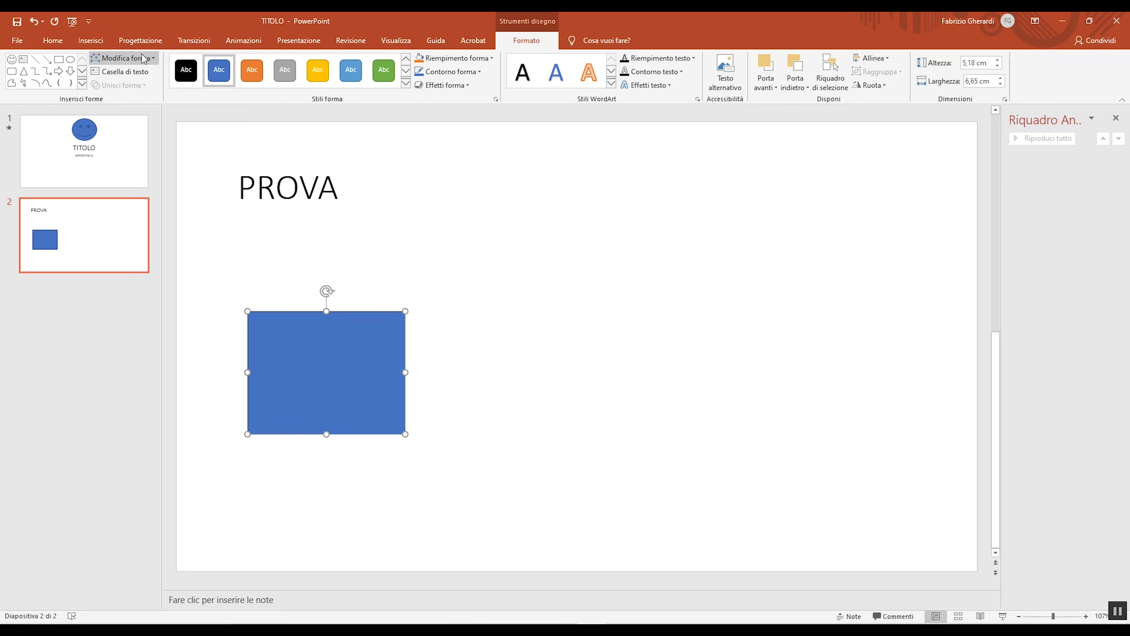
{"action": "left_click", "coordinate": [91, 41]}
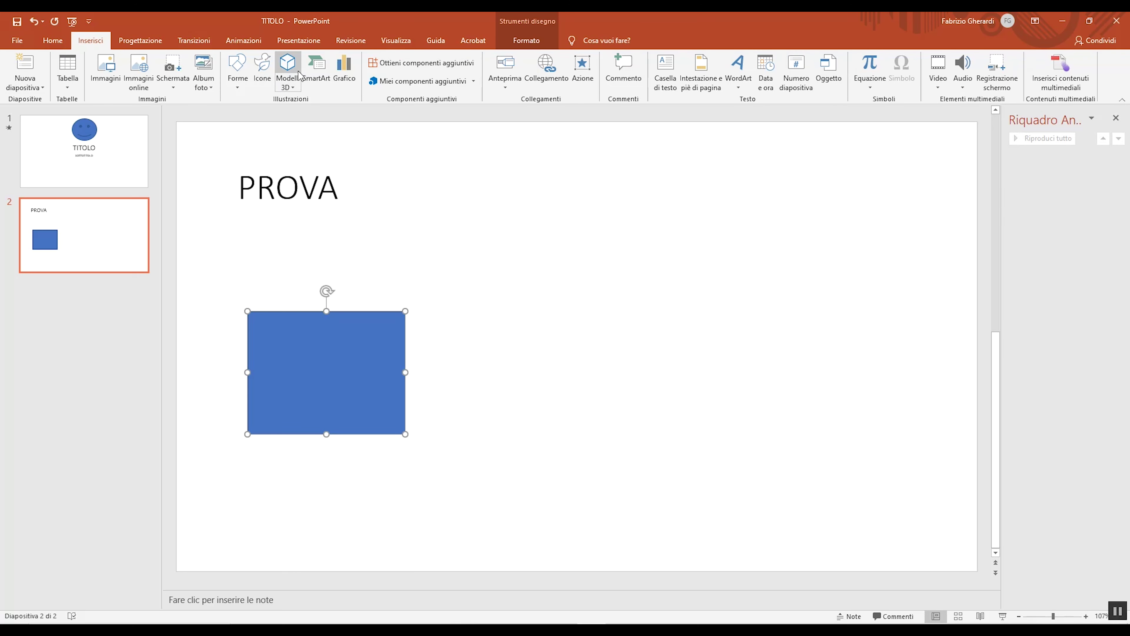
Insert the briefcase icon, move it to the upper right and enlarge it to about 5,16 cm
{"action": "left_click", "coordinate": [262, 71]}
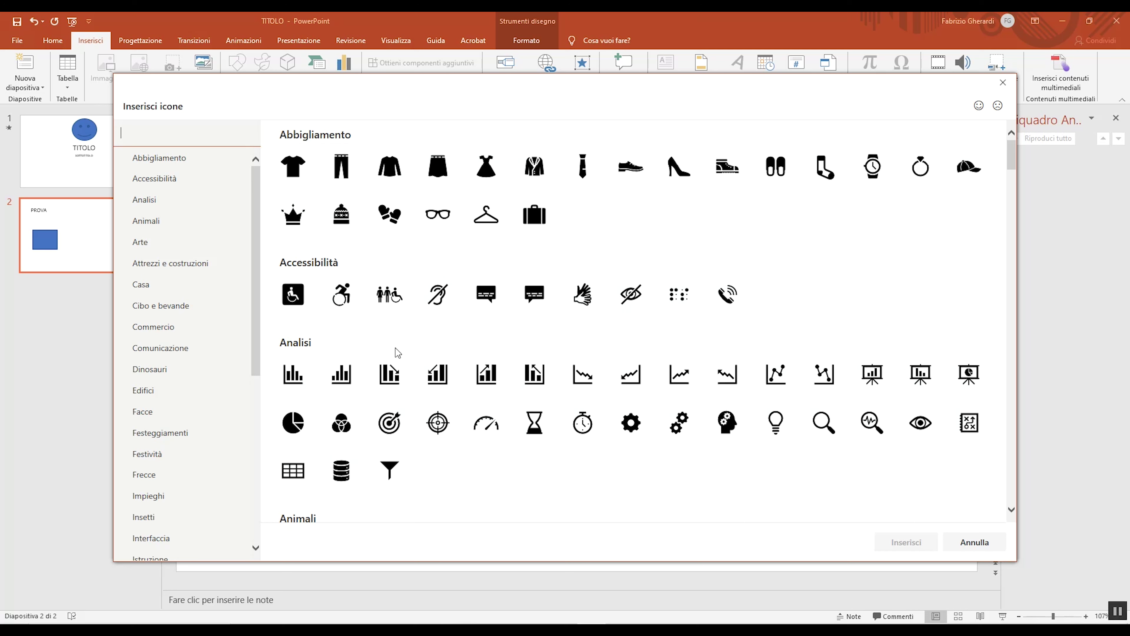
{"action": "mouse_move", "coordinate": [535, 214]}
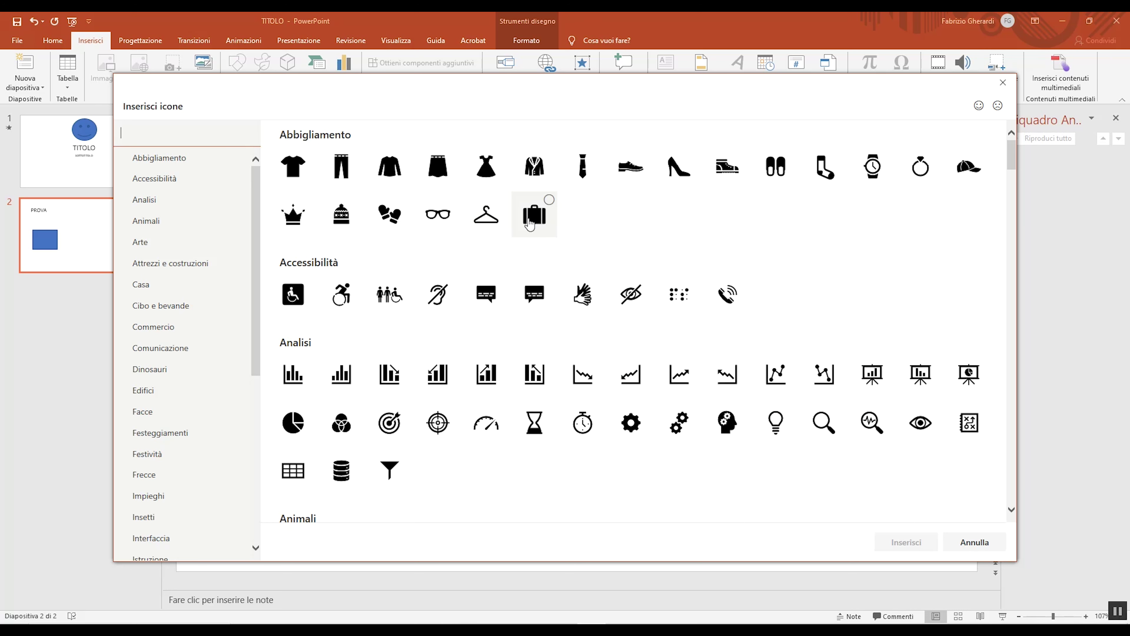
{"action": "left_click", "coordinate": [529, 225]}
{"action": "left_click", "coordinate": [908, 542]}
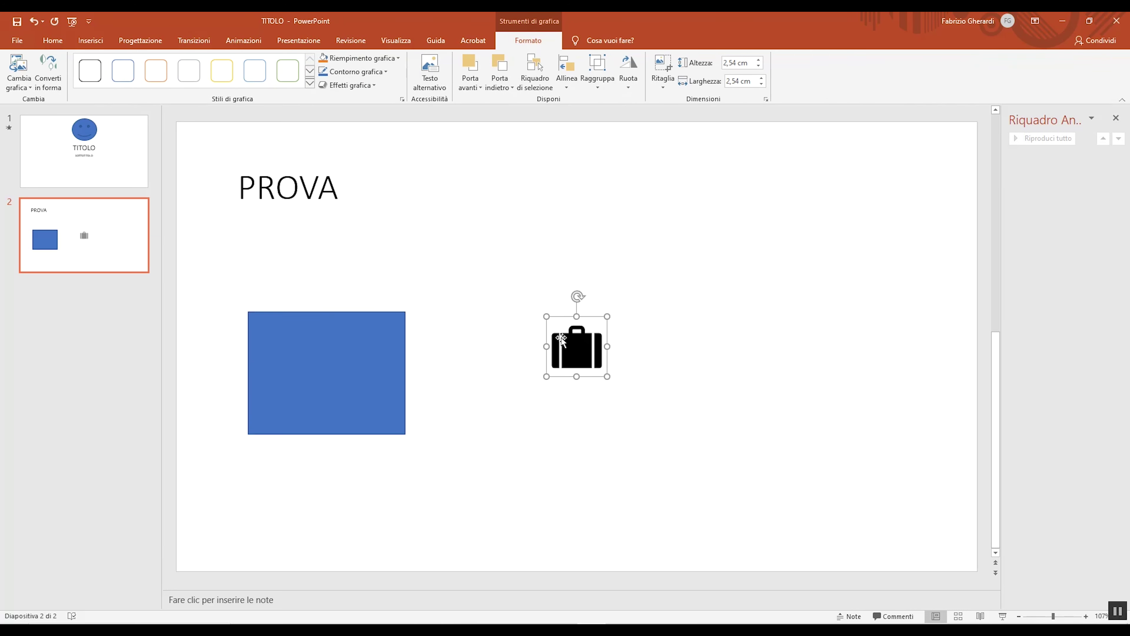
{"action": "left_click_drag", "start_coordinate": [561, 340], "coordinate": [629, 237]}
{"action": "left_click_drag", "start_coordinate": [674, 272], "coordinate": [735, 315]}
{"action": "left_click", "coordinate": [787, 399]}
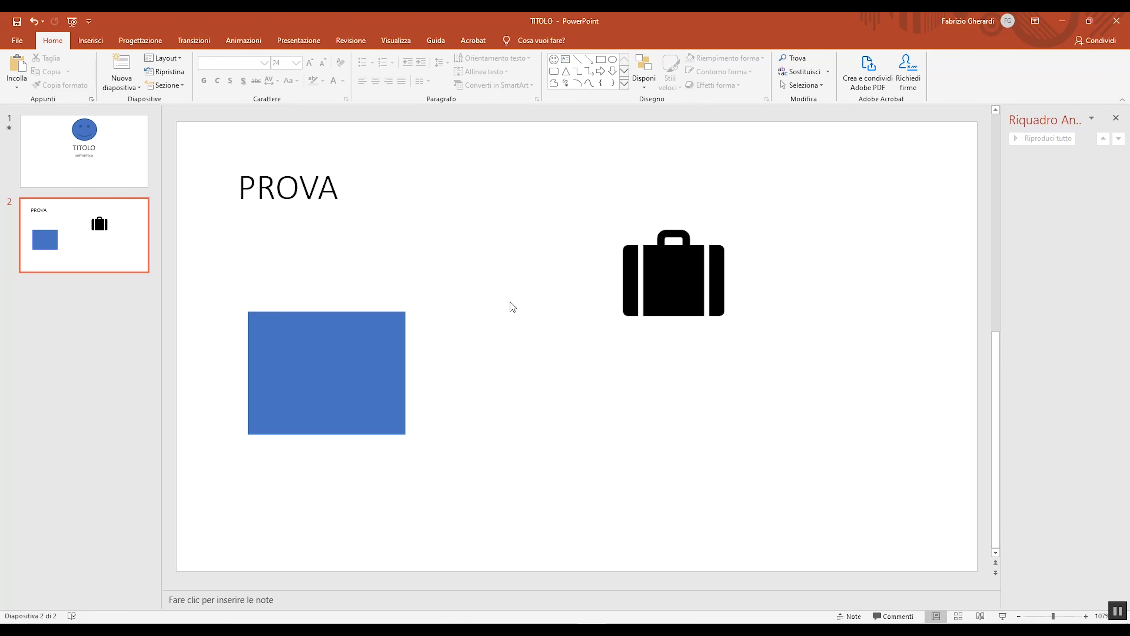
Add a text box reading FINE below the briefcase
{"action": "left_click", "coordinate": [565, 59]}
{"action": "left_click_drag", "start_coordinate": [518, 363], "coordinate": [687, 435]}
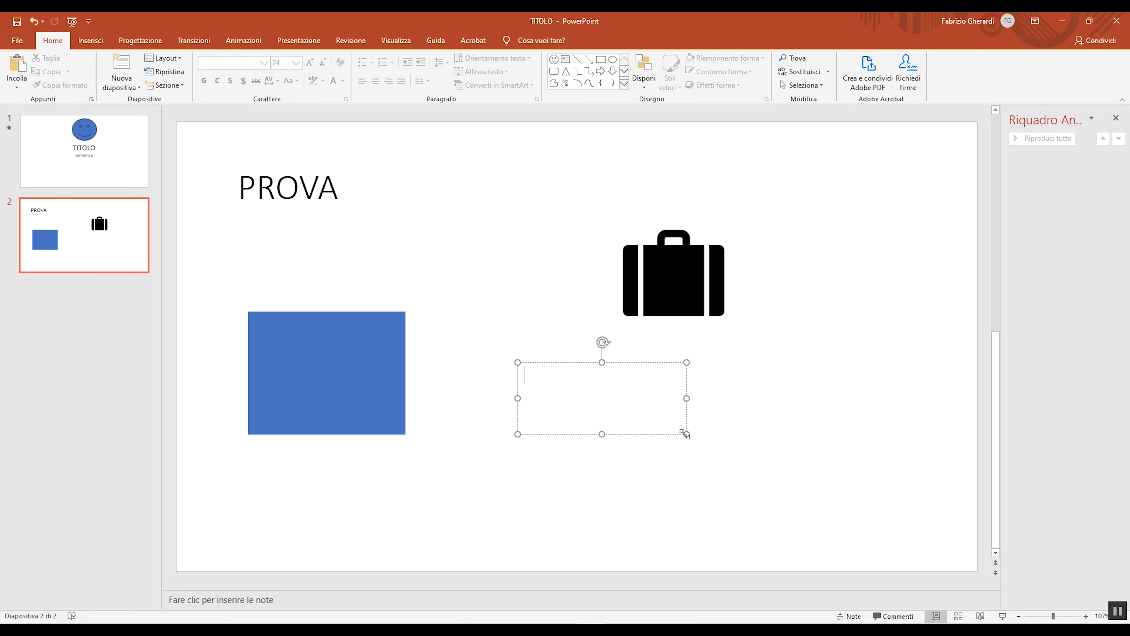
{"action": "type", "text": "FINE"}
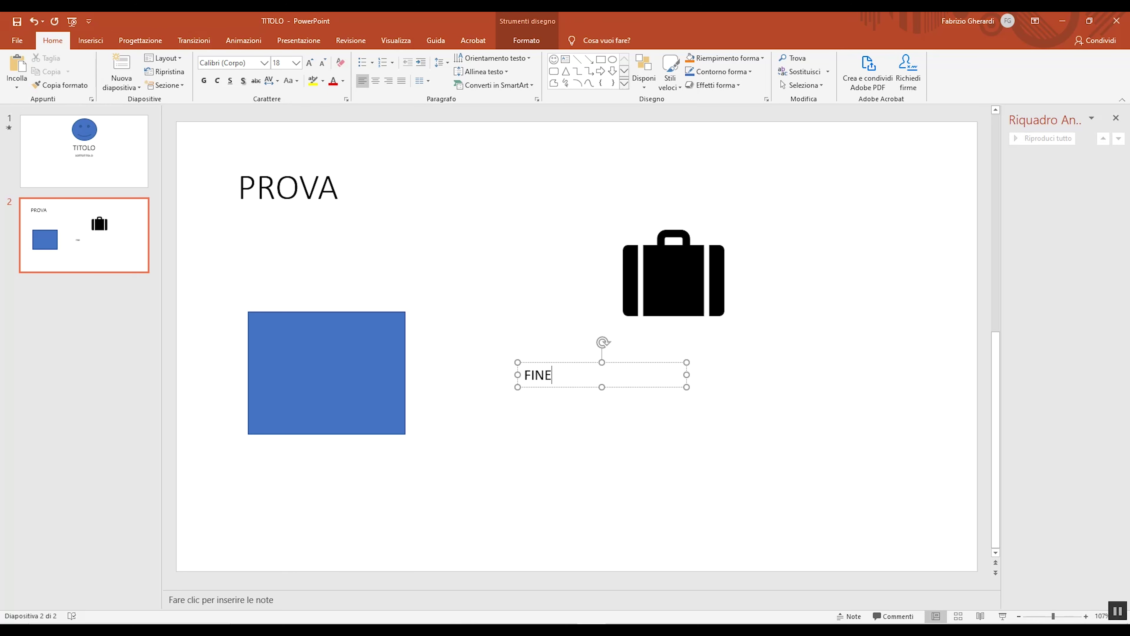
{"action": "left_click", "coordinate": [552, 257]}
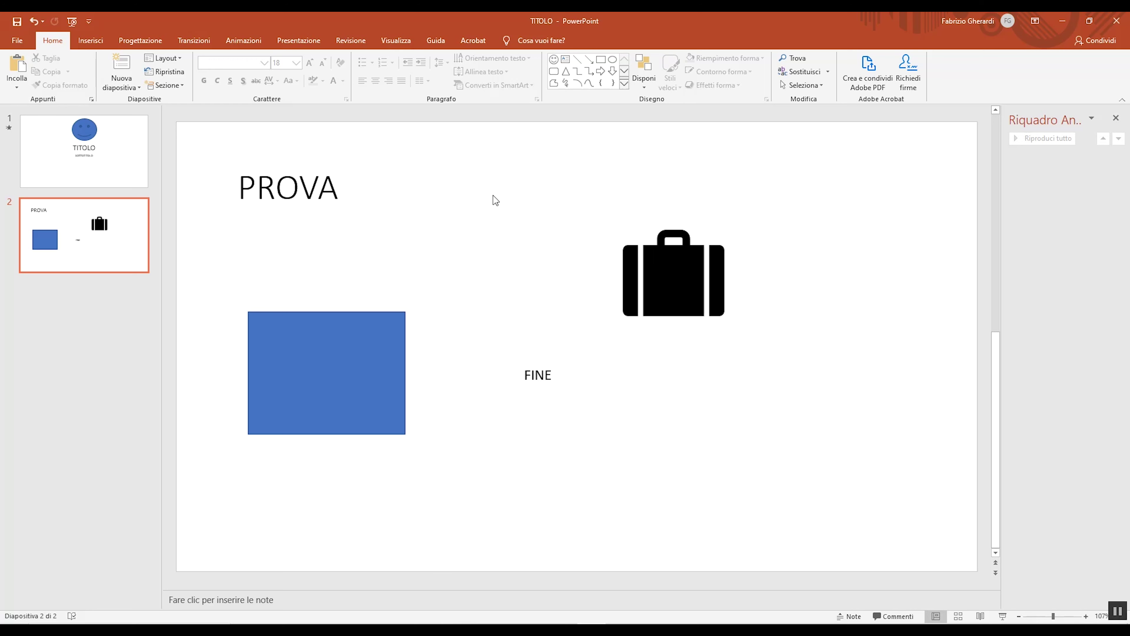
Animate the PROVA title with Dissolvenza and the blue rectangle with Cascata
{"action": "left_click", "coordinate": [335, 191]}
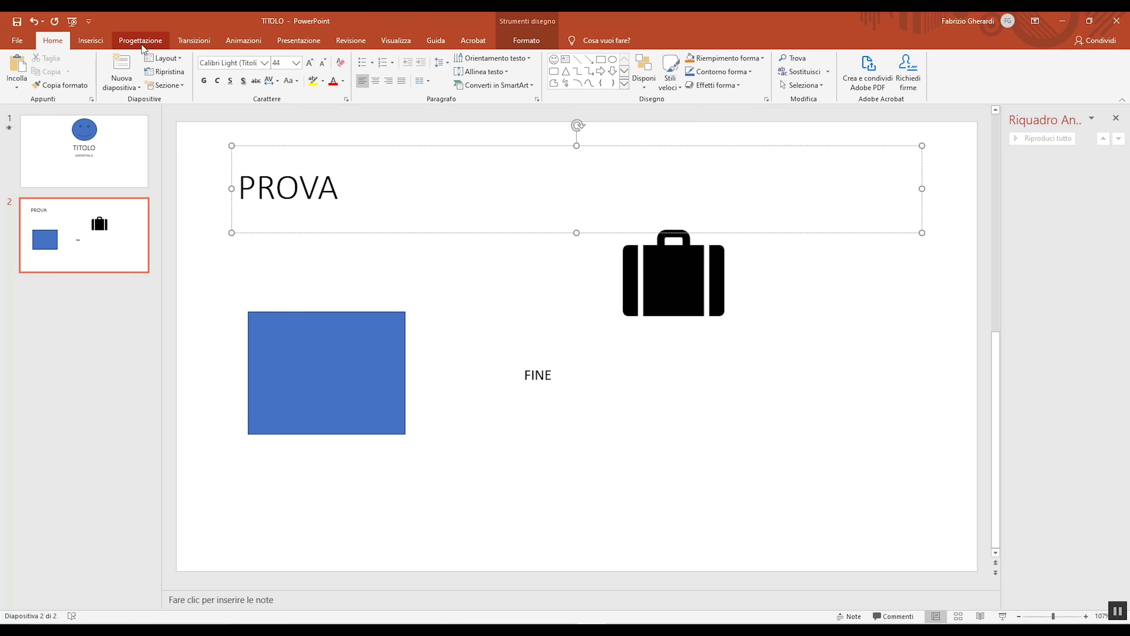
{"action": "left_click", "coordinate": [243, 43]}
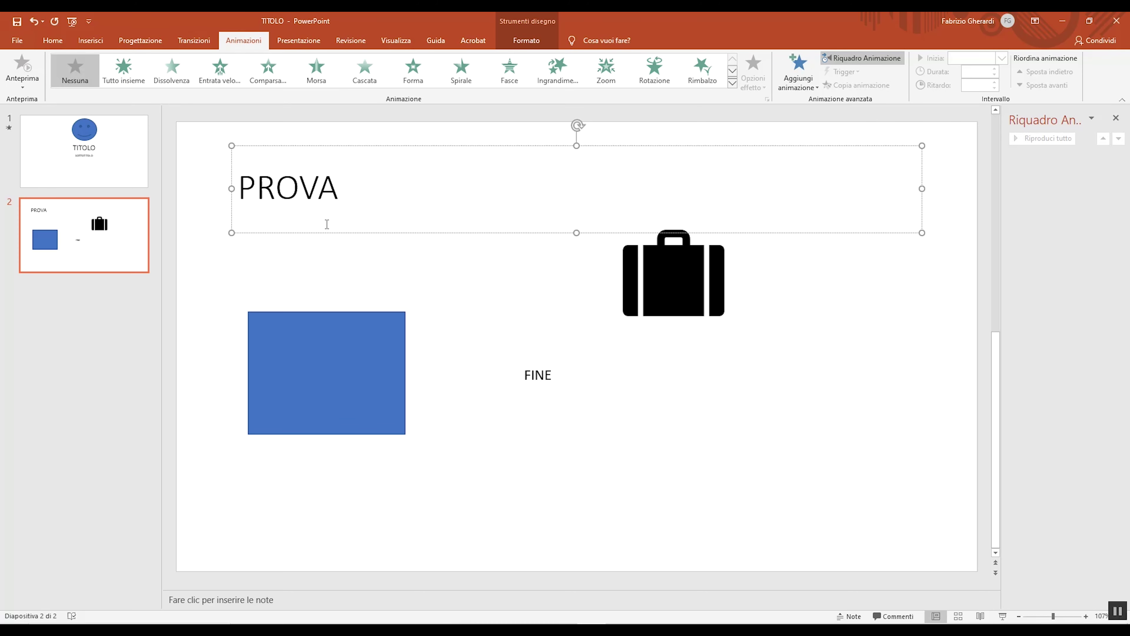
{"action": "left_click", "coordinate": [171, 70]}
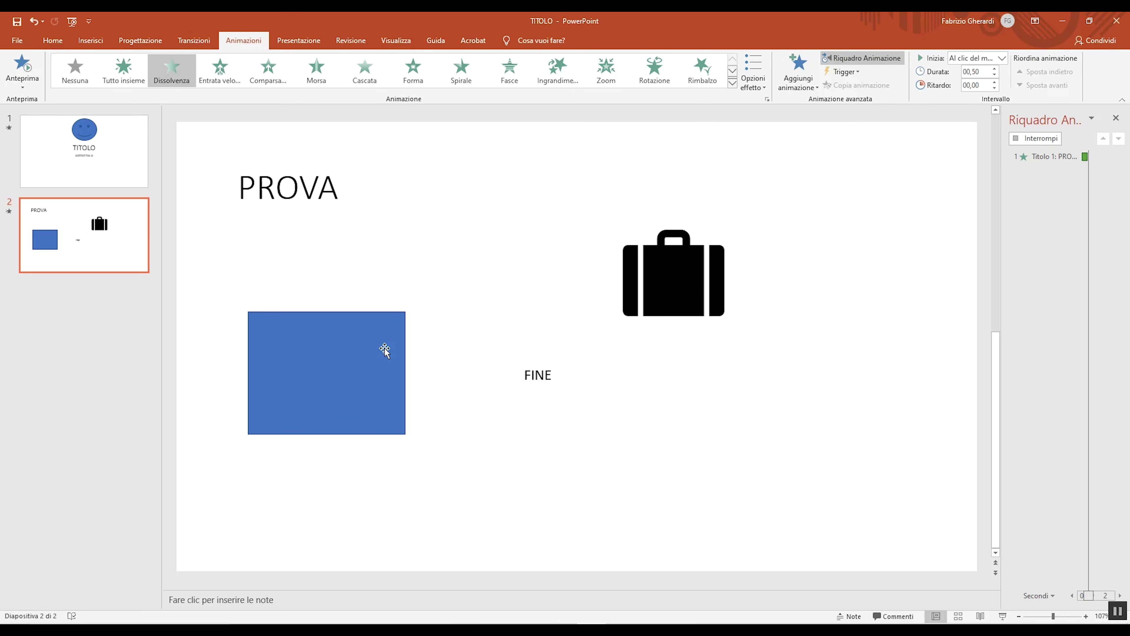
{"action": "left_click", "coordinate": [360, 353]}
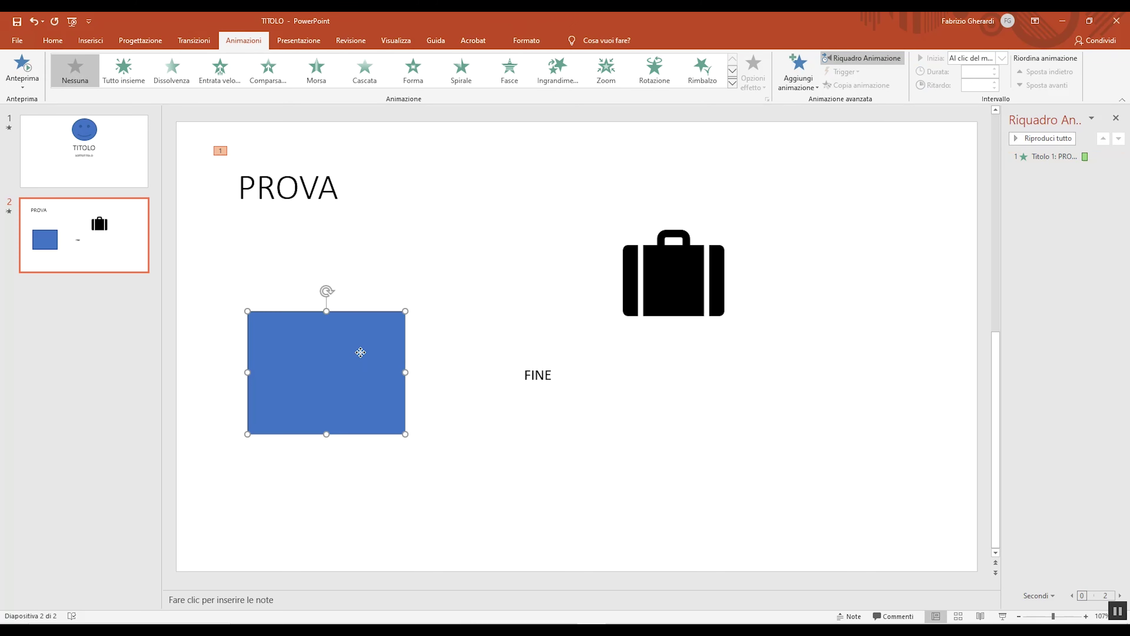
{"action": "left_click", "coordinate": [365, 70]}
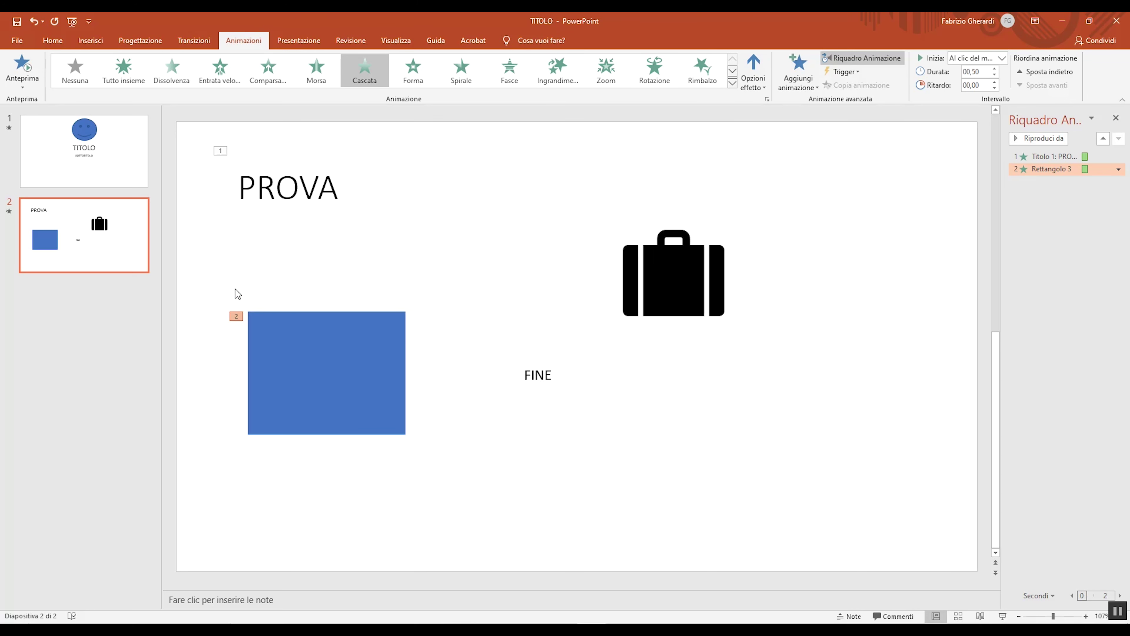
Give the briefcase a Spirale animation and FINE a Zoom animation, then close the Animation Pane
{"action": "left_click", "coordinate": [648, 262]}
{"action": "left_click", "coordinate": [460, 74]}
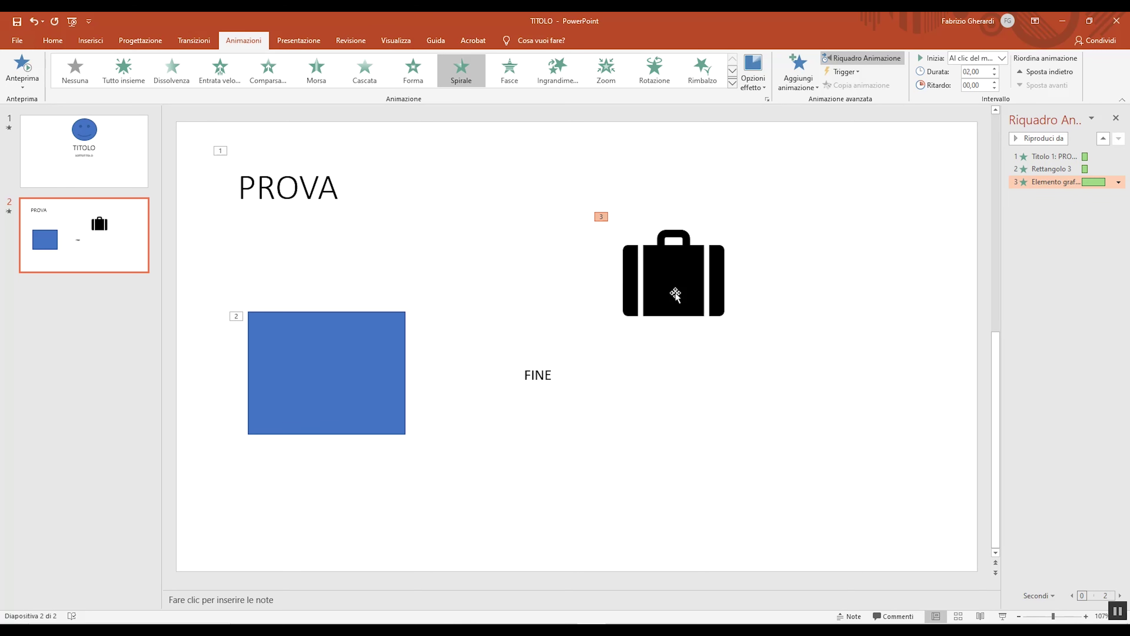
{"action": "left_click", "coordinate": [552, 375]}
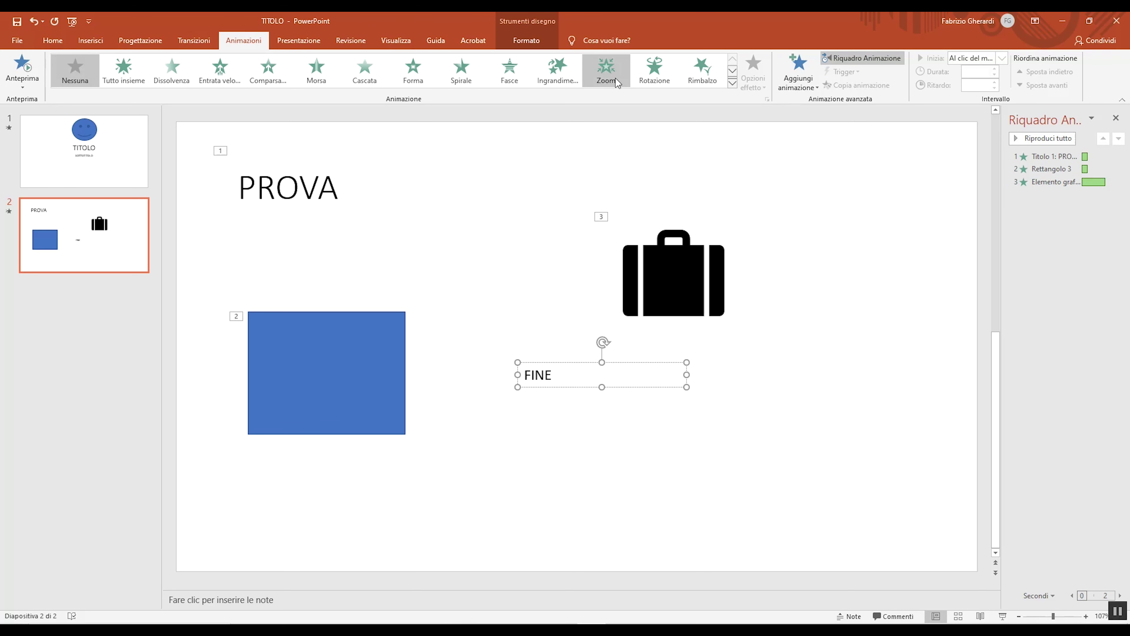
{"action": "left_click", "coordinate": [606, 71]}
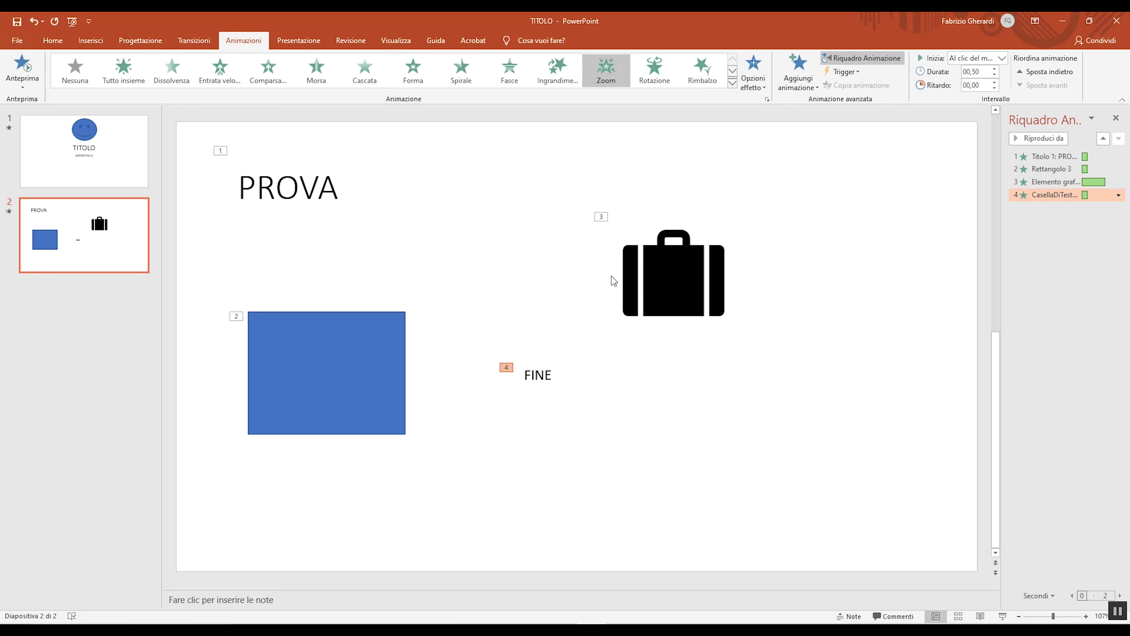
{"action": "left_click", "coordinate": [1116, 118]}
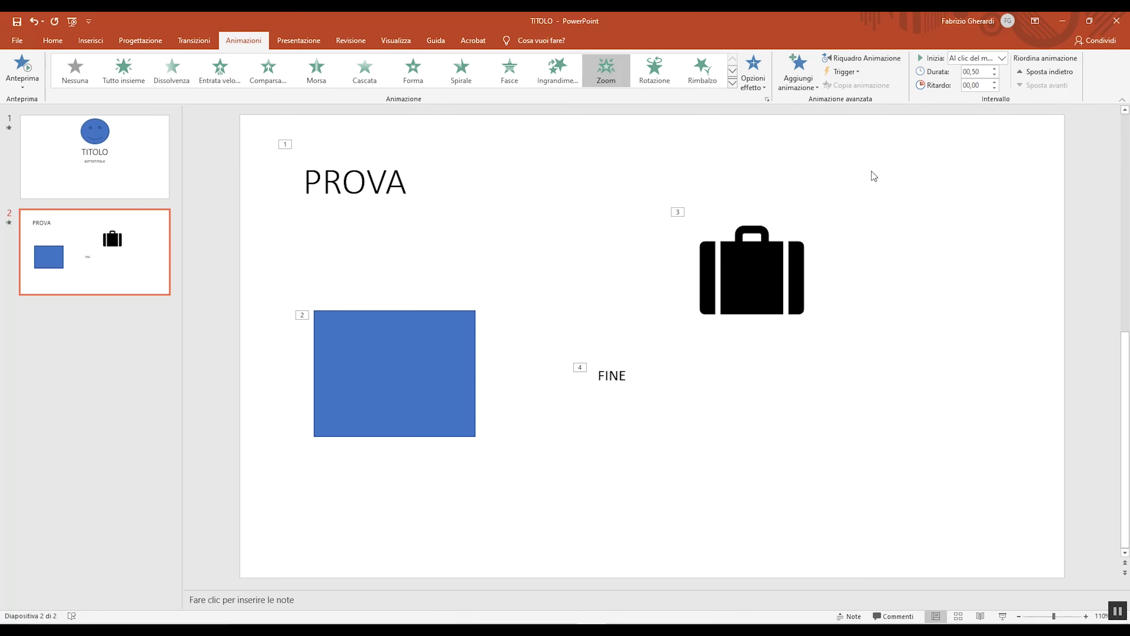
Move the briefcase's 'Elemento grafico' animation to the top of the Animation Pane list
{"action": "left_click", "coordinate": [868, 58]}
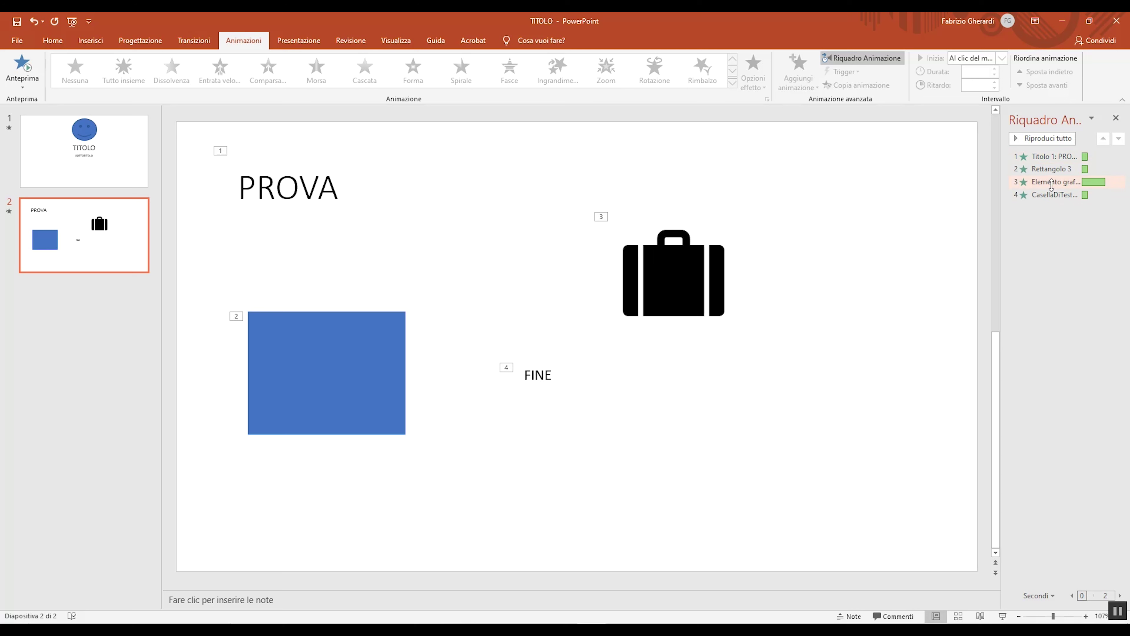
{"action": "left_click", "coordinate": [1051, 183]}
{"action": "left_click_drag", "start_coordinate": [1052, 208], "coordinate": [1043, 218]}
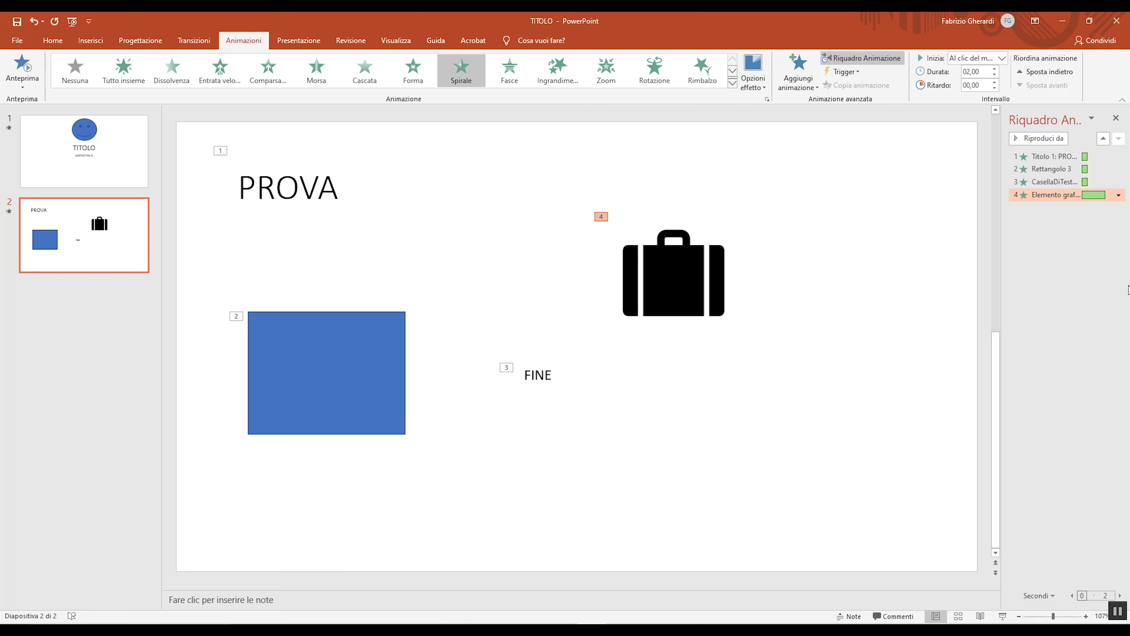
{"action": "left_click_drag", "start_coordinate": [1041, 200], "coordinate": [1047, 154]}
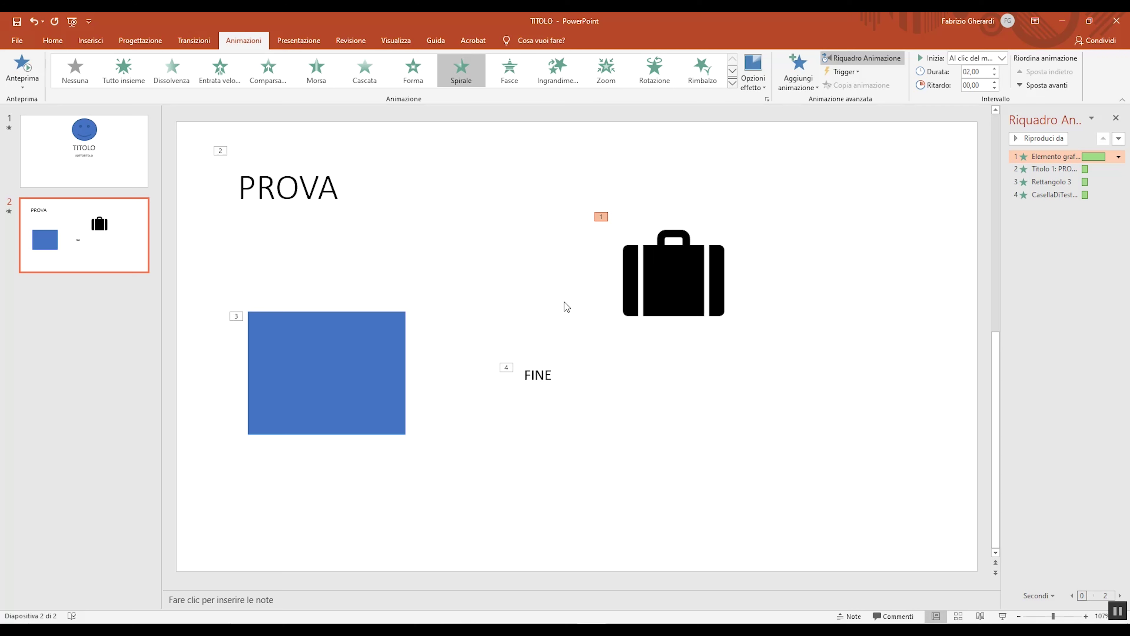
{"action": "left_click", "coordinate": [880, 234]}
{"action": "left_click", "coordinate": [933, 352]}
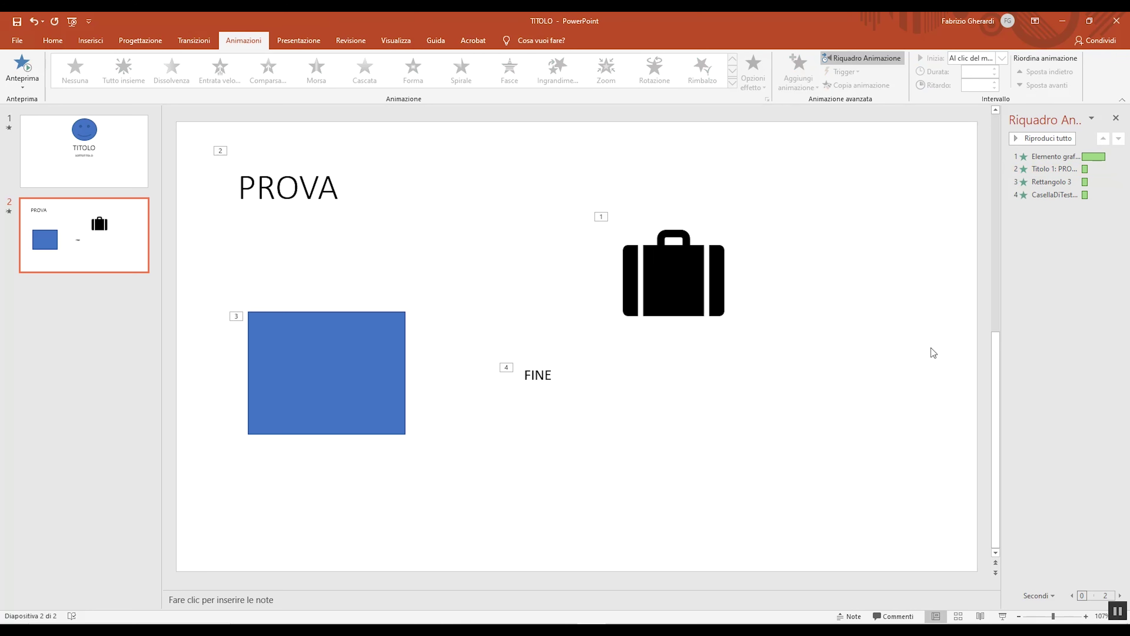
Cycle through outline, slide sorter, notes page and reading views, finishing in slide sorter view
{"action": "left_click", "coordinate": [400, 40]}
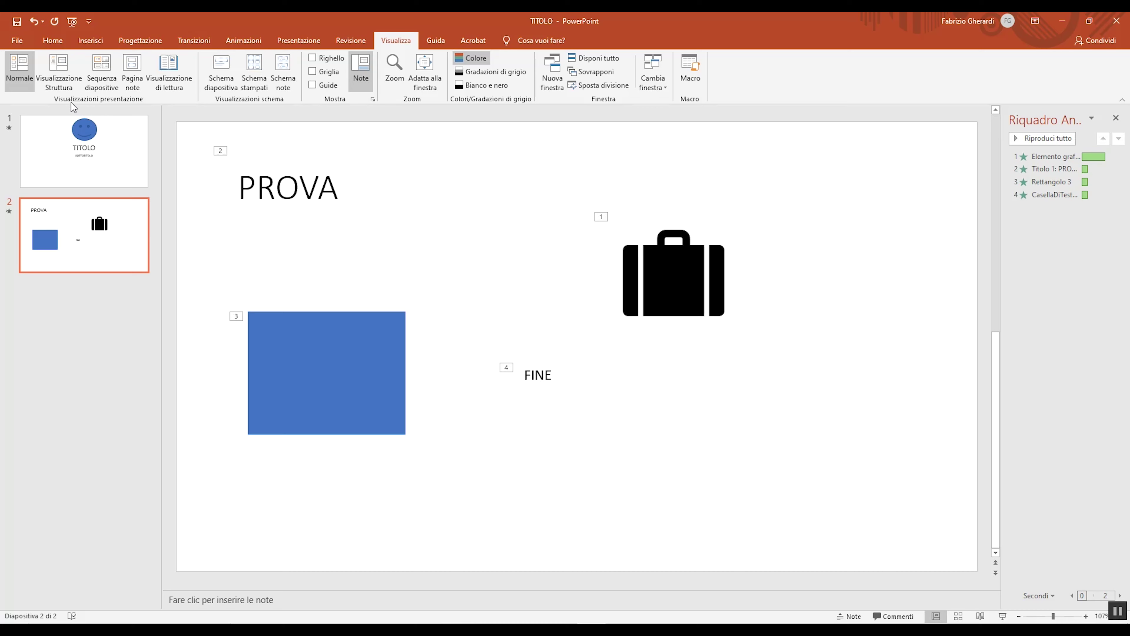
{"action": "left_click", "coordinate": [61, 74]}
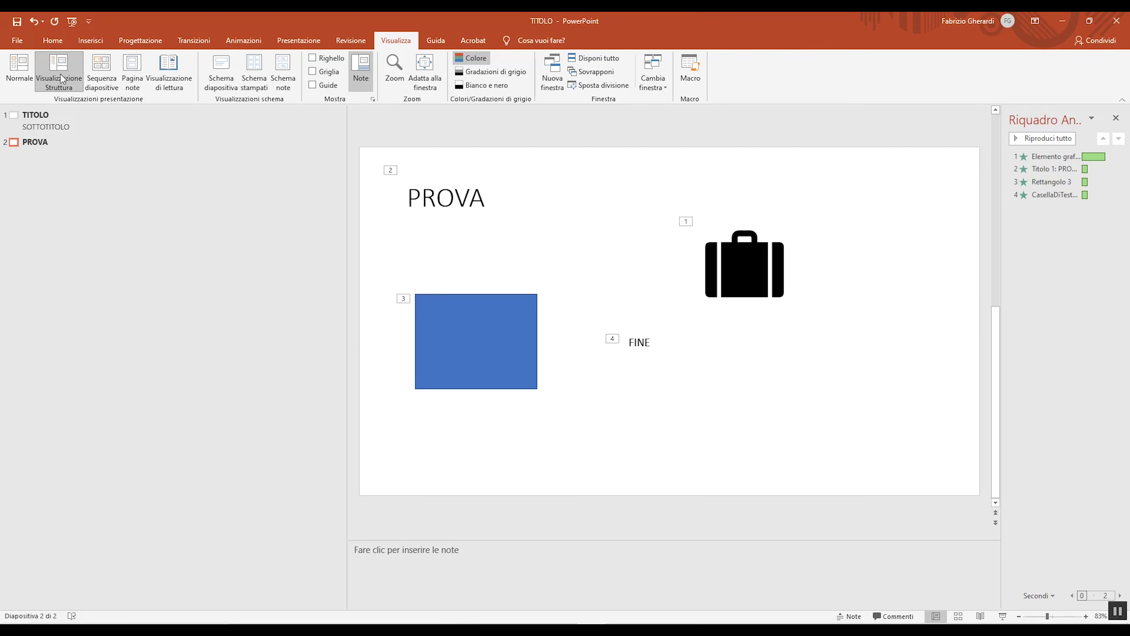
{"action": "left_click", "coordinate": [102, 73]}
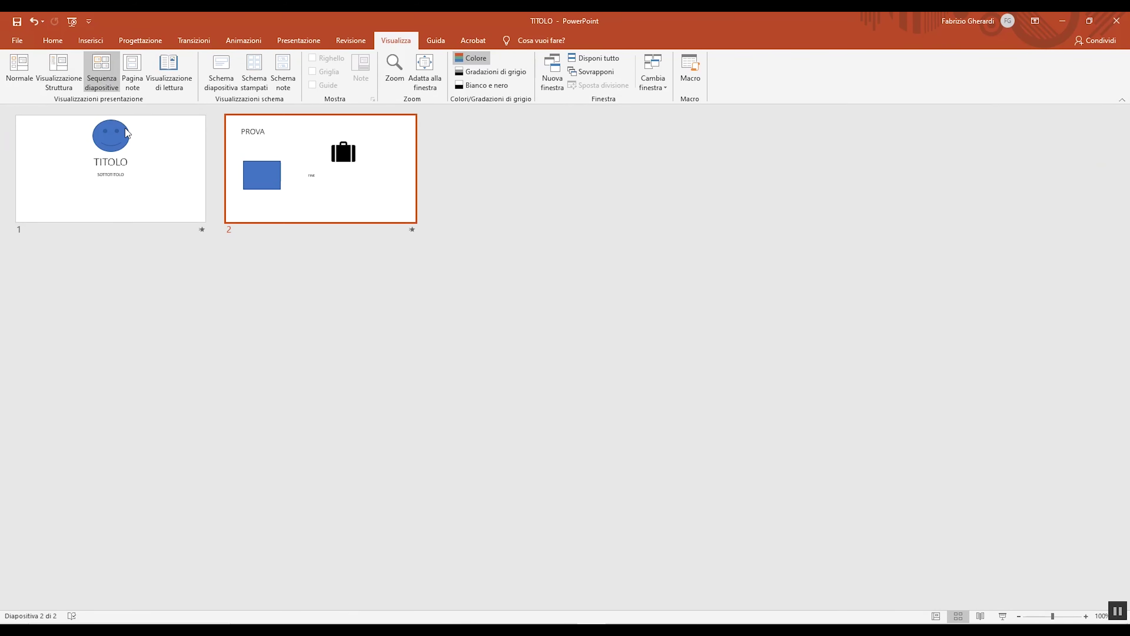
{"action": "left_click", "coordinate": [132, 71]}
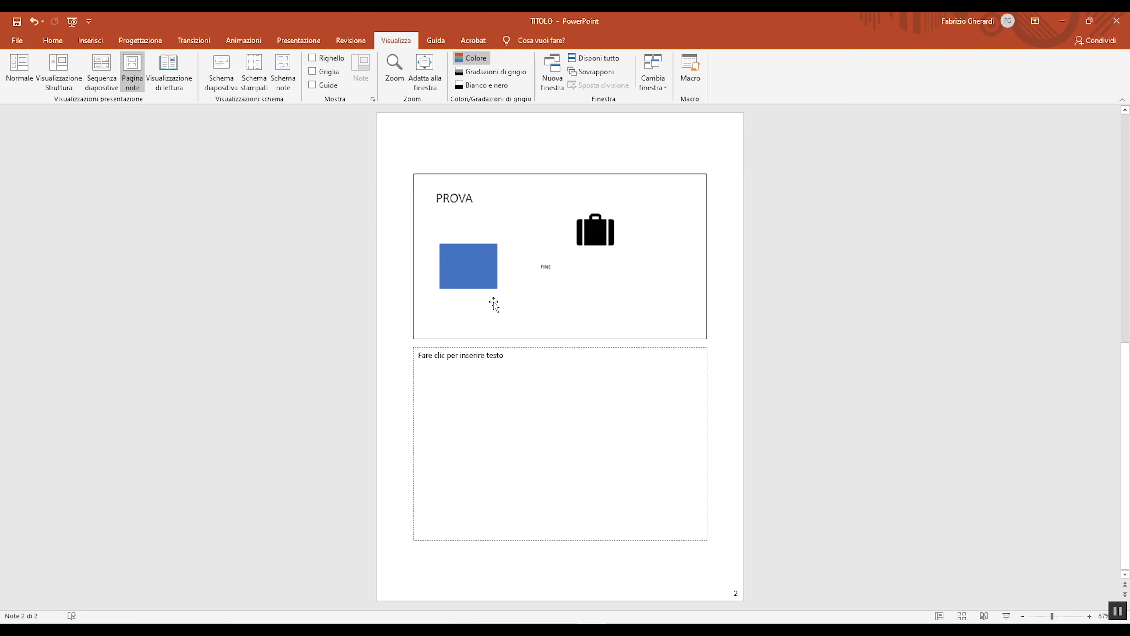
{"action": "left_click", "coordinate": [169, 71]}
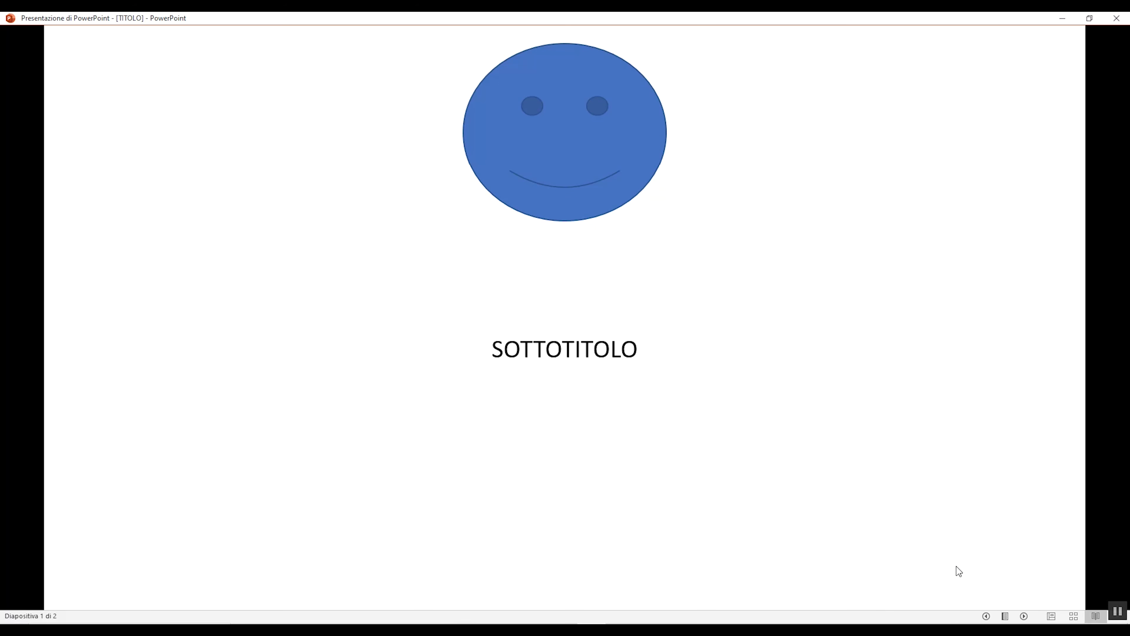
{"action": "left_click", "coordinate": [1073, 616]}
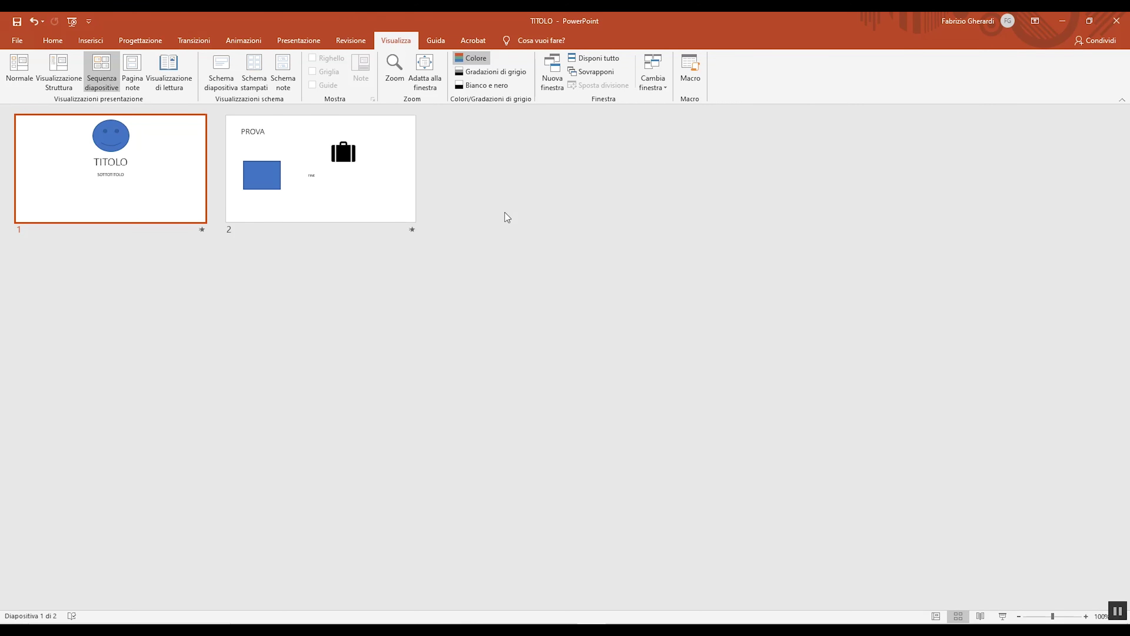
Set the slide sorter zoom to 66%
{"action": "left_click", "coordinate": [389, 76]}
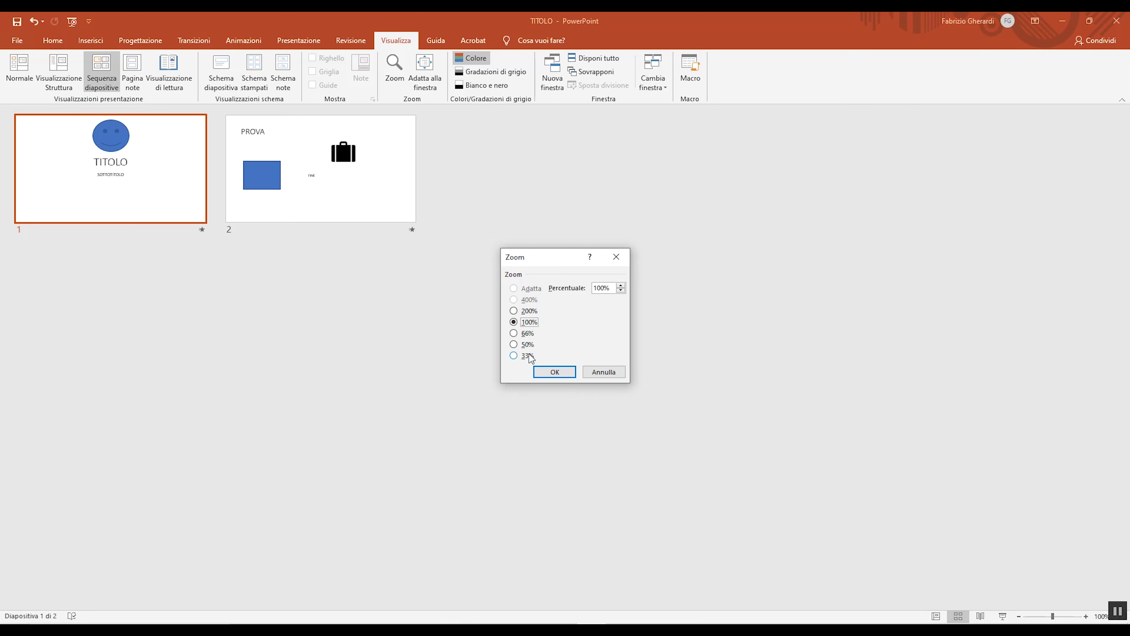
{"action": "left_click", "coordinate": [515, 334]}
{"action": "key", "text": "Up"}
{"action": "left_click", "coordinate": [514, 333]}
{"action": "left_click", "coordinate": [555, 372]}
Return zoom to 100%, fit thumbnails to the window, and open slide 1 in Normal view
{"action": "left_click", "coordinate": [391, 74]}
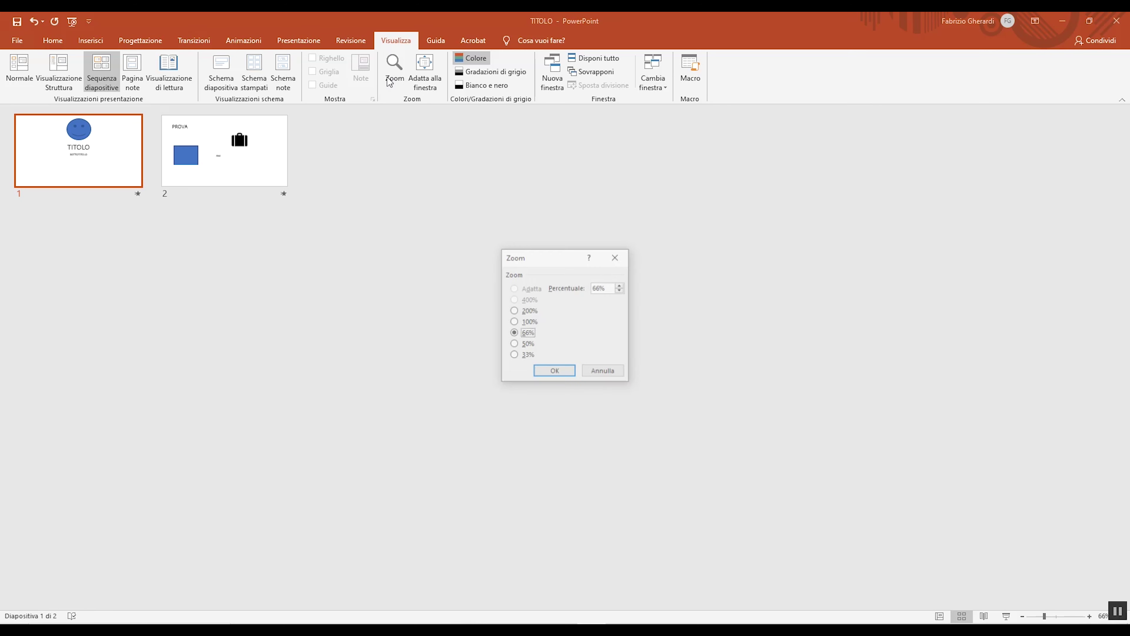
{"action": "left_click", "coordinate": [515, 321]}
{"action": "left_click", "coordinate": [554, 371]}
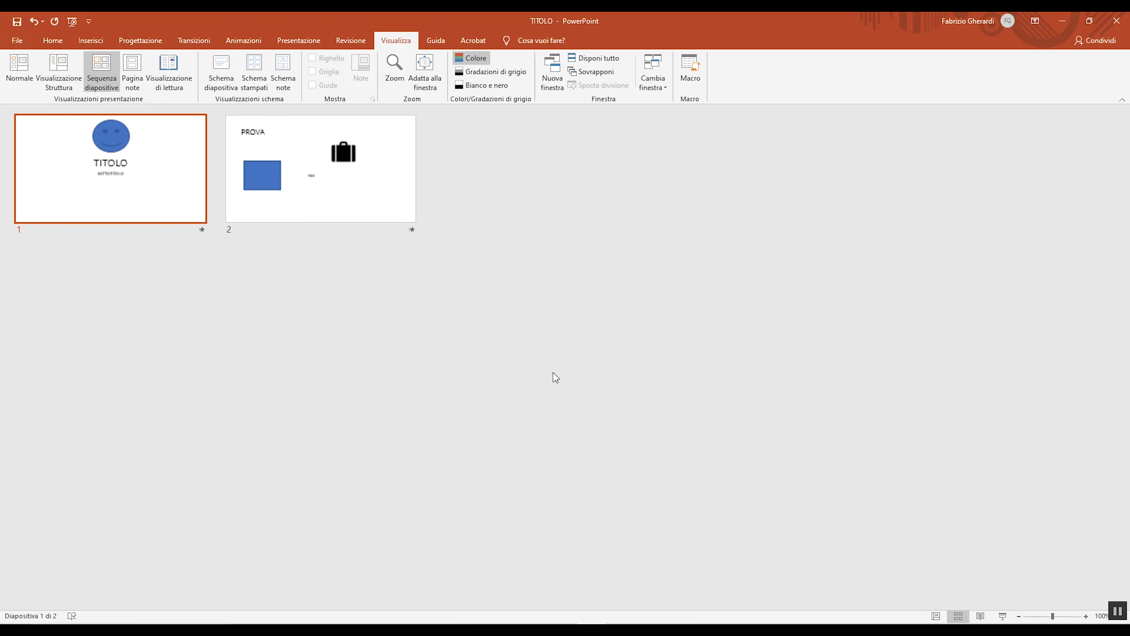
{"action": "left_click", "coordinate": [425, 71]}
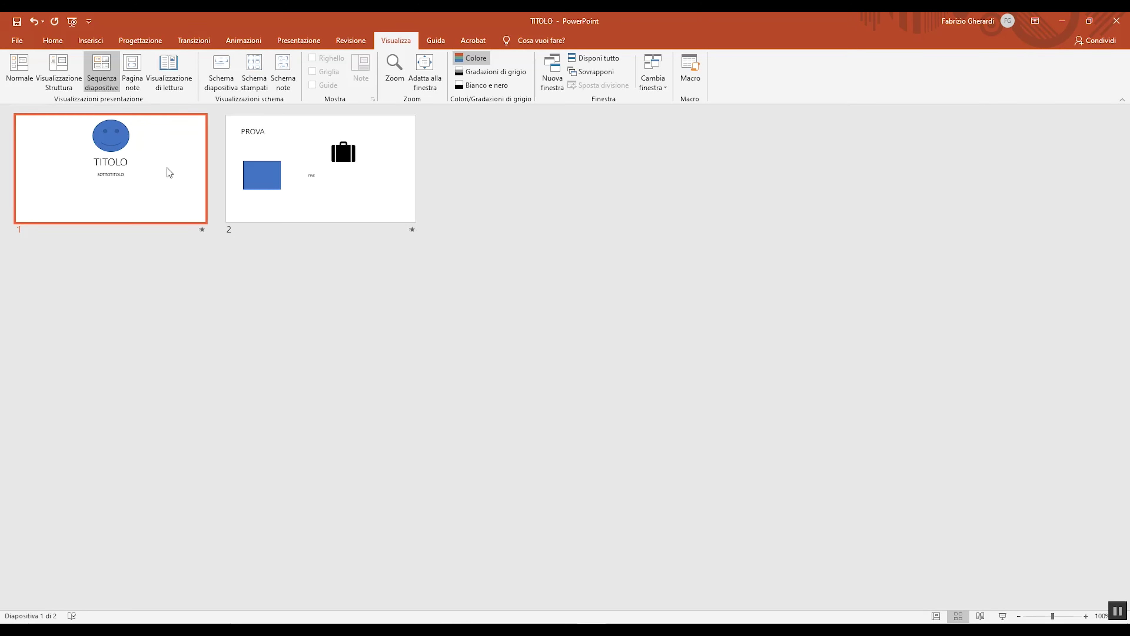
{"action": "double_click", "coordinate": [169, 173]}
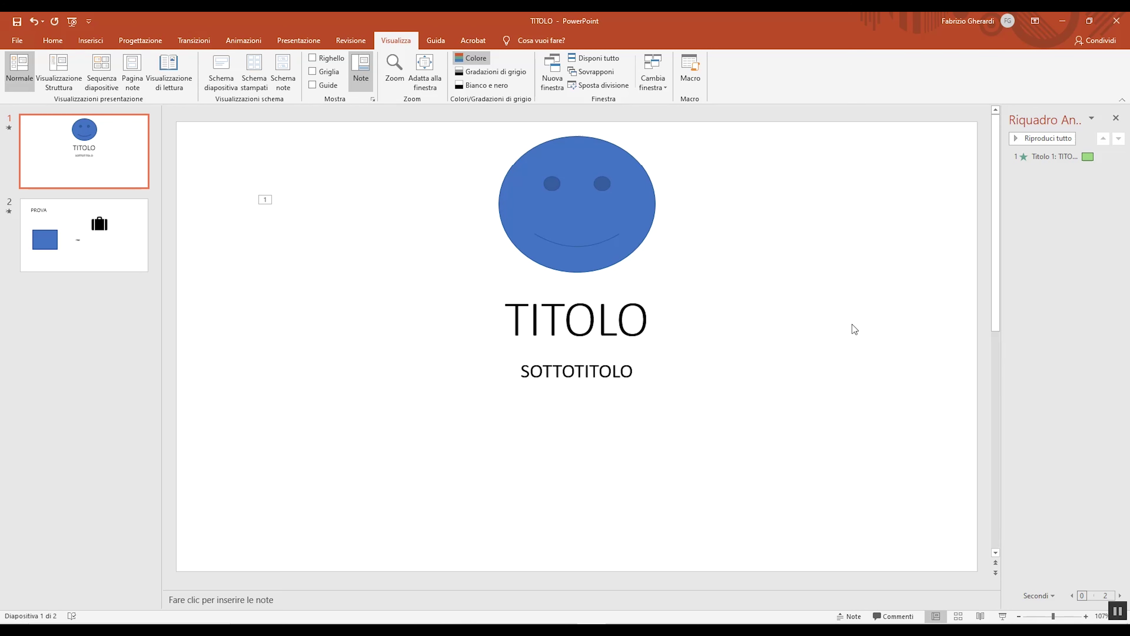
Save the presentation as a Video MPEG-4 file named TITOLO in the Prova folder
{"action": "left_click", "coordinate": [17, 40]}
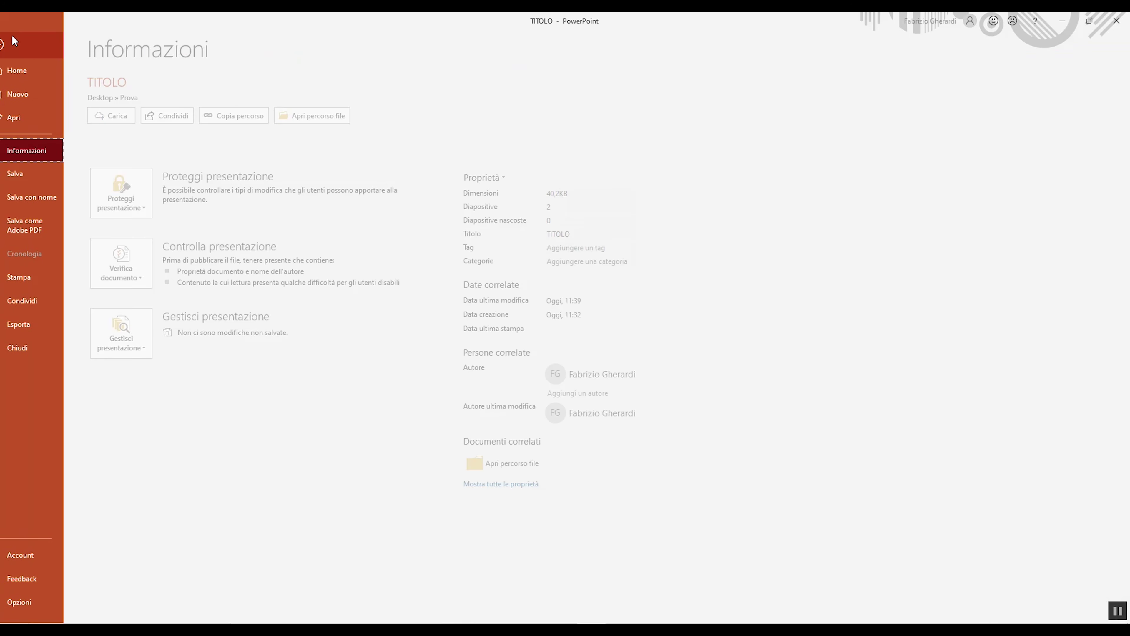
{"action": "left_click", "coordinate": [52, 197]}
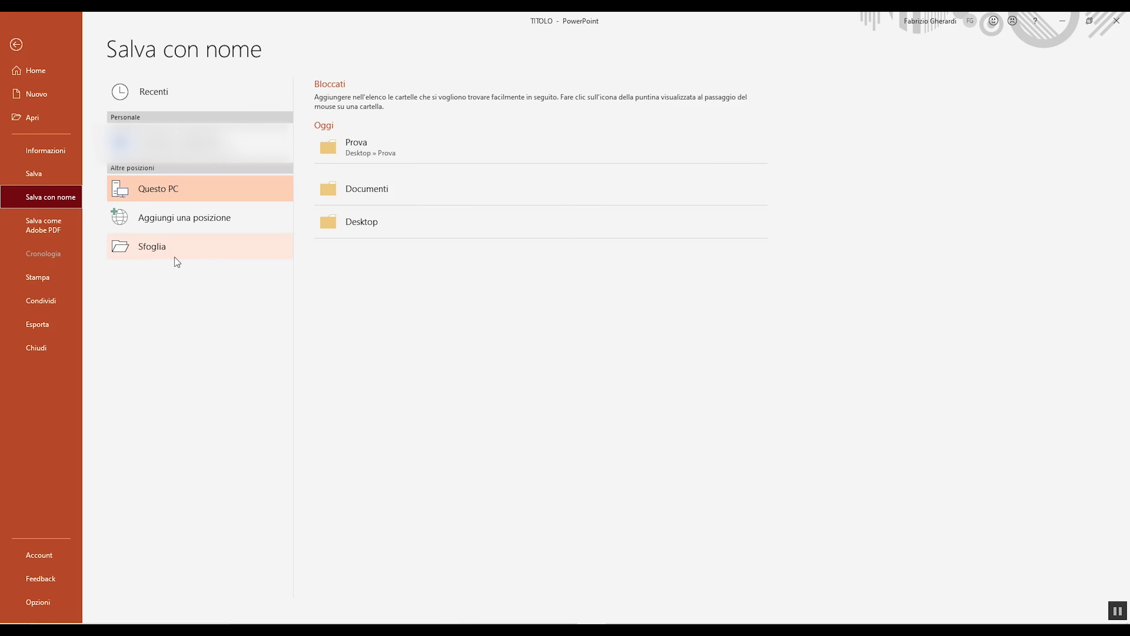
{"action": "left_click", "coordinate": [166, 251]}
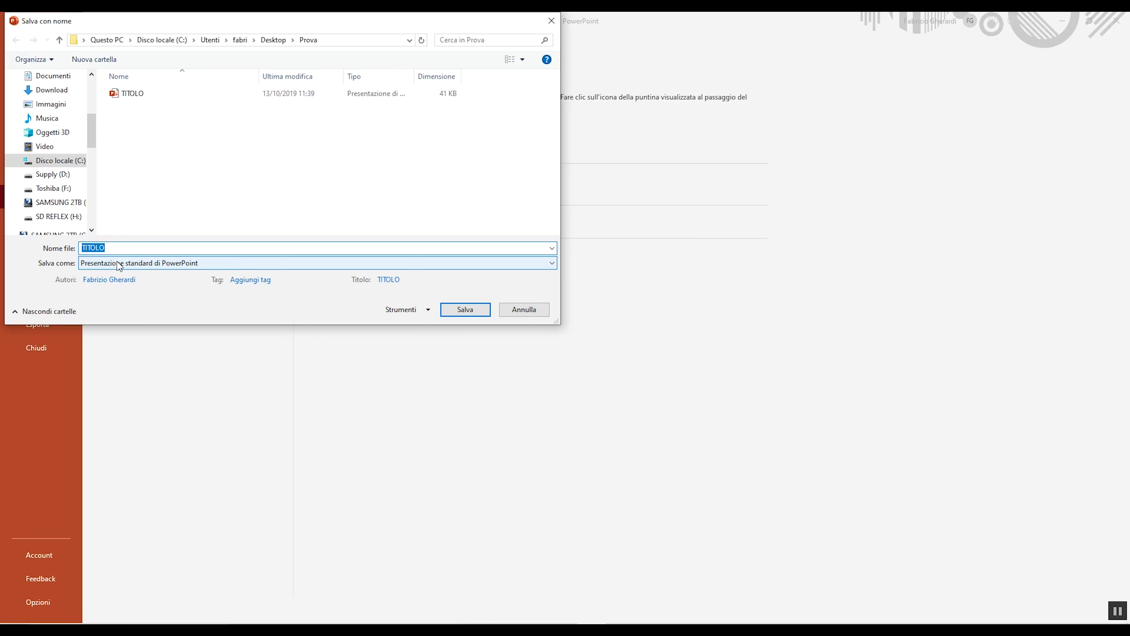
{"action": "left_click", "coordinate": [365, 263]}
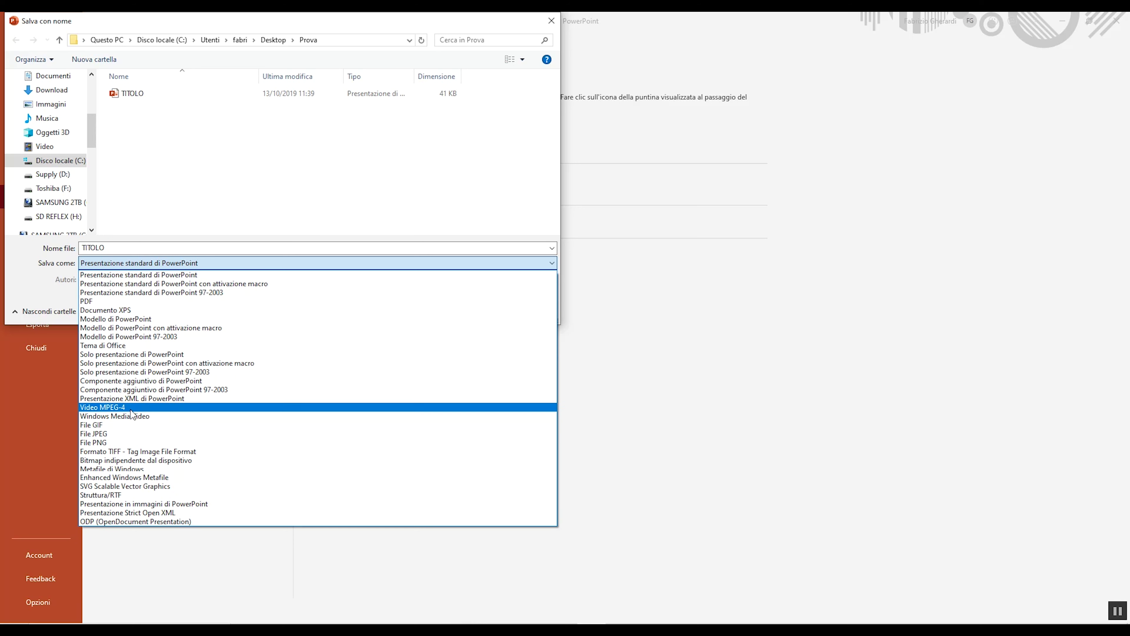
{"action": "left_click", "coordinate": [115, 407]}
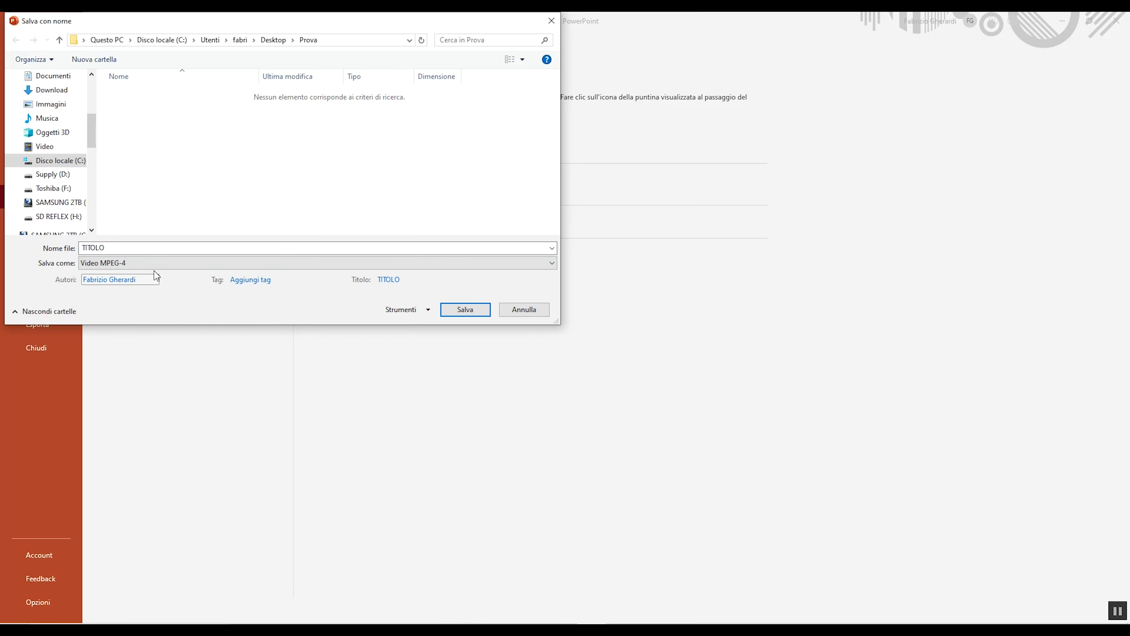
{"action": "double_click", "coordinate": [138, 247]}
{"action": "left_click", "coordinate": [468, 312]}
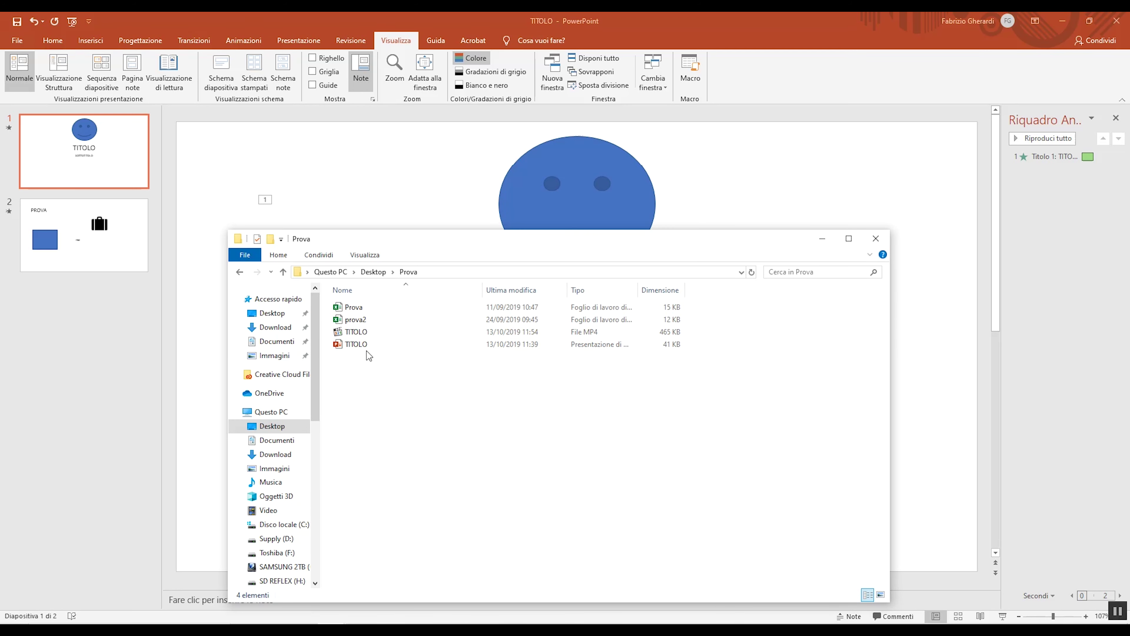
Open TITOLO.mp4 from the Prova folder to play it in Media Player Classic
{"action": "left_click", "coordinate": [361, 337]}
{"action": "double_click", "coordinate": [342, 333]}
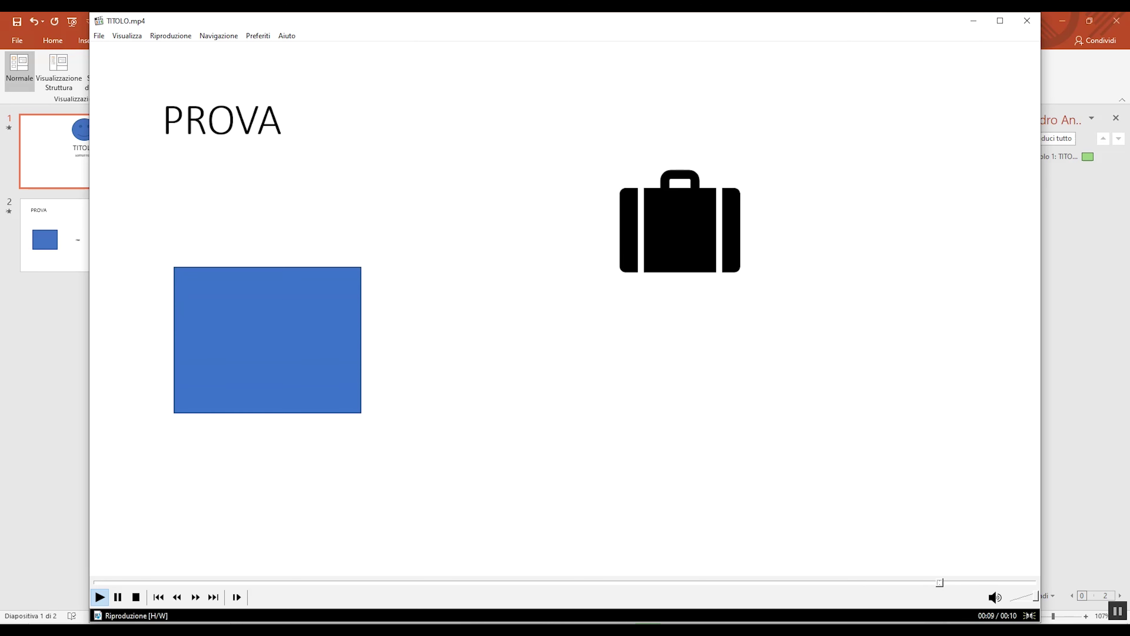
Replay the TITOLO video from the start, then close Media Player Classic
{"action": "left_click", "coordinate": [527, 362]}
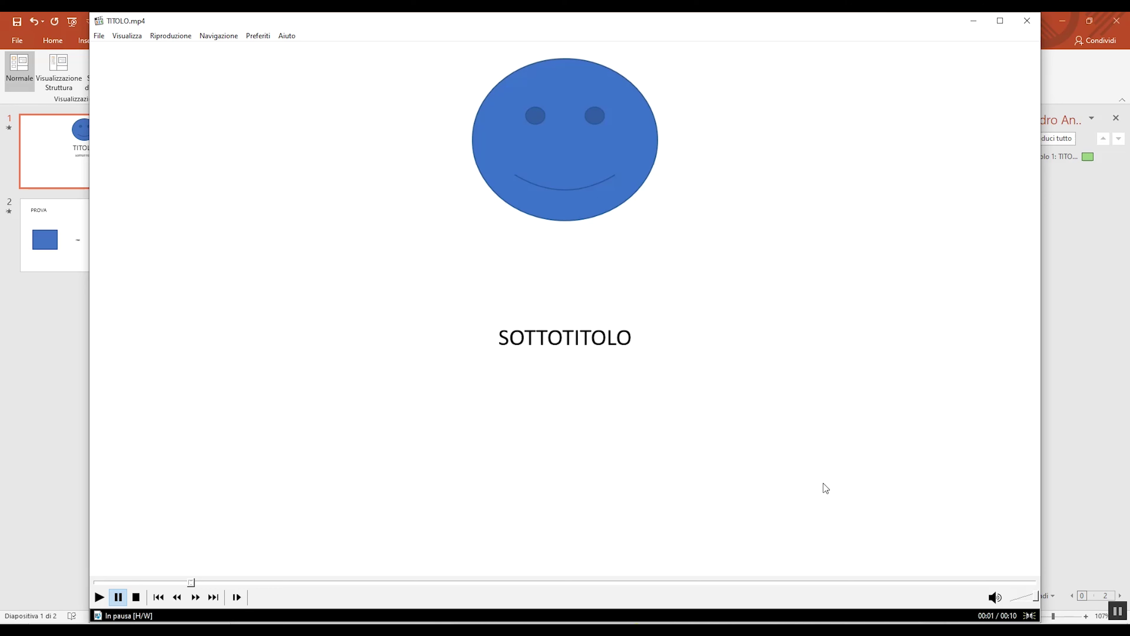
{"action": "left_click", "coordinate": [1027, 21]}
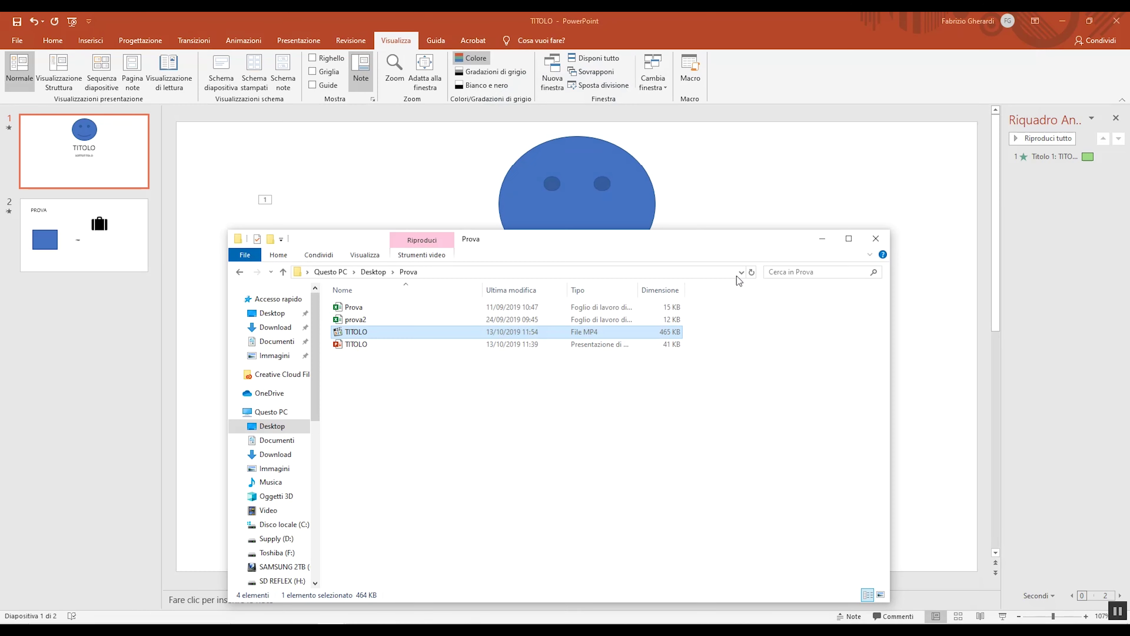
Minimize the Prova folder window to reveal PowerPoint's slide 1
{"action": "left_click", "coordinate": [824, 240]}
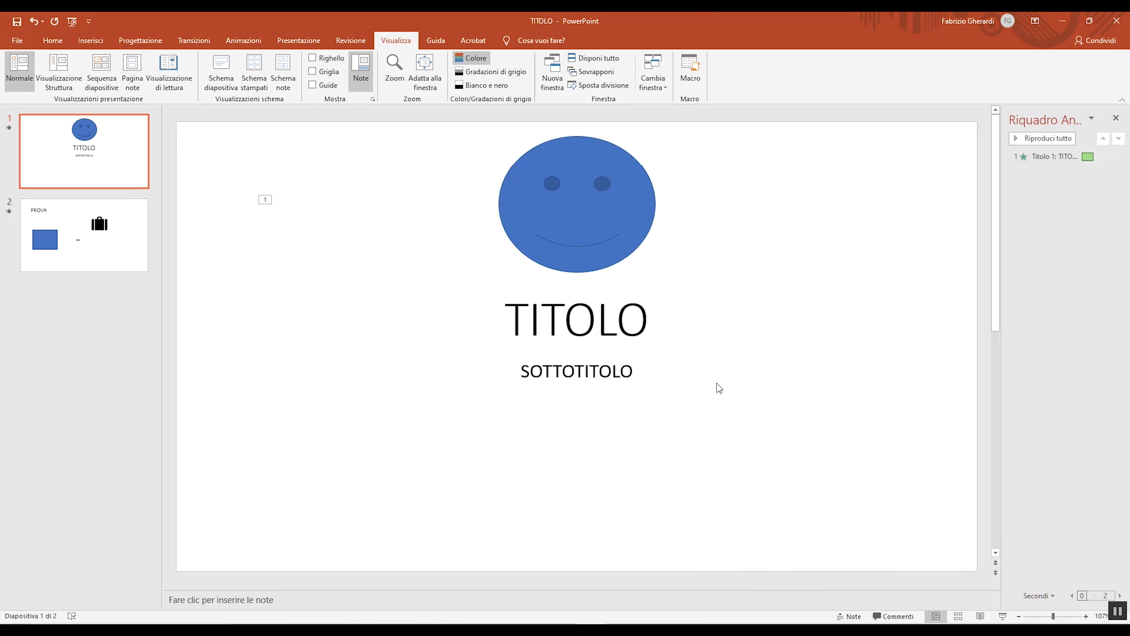